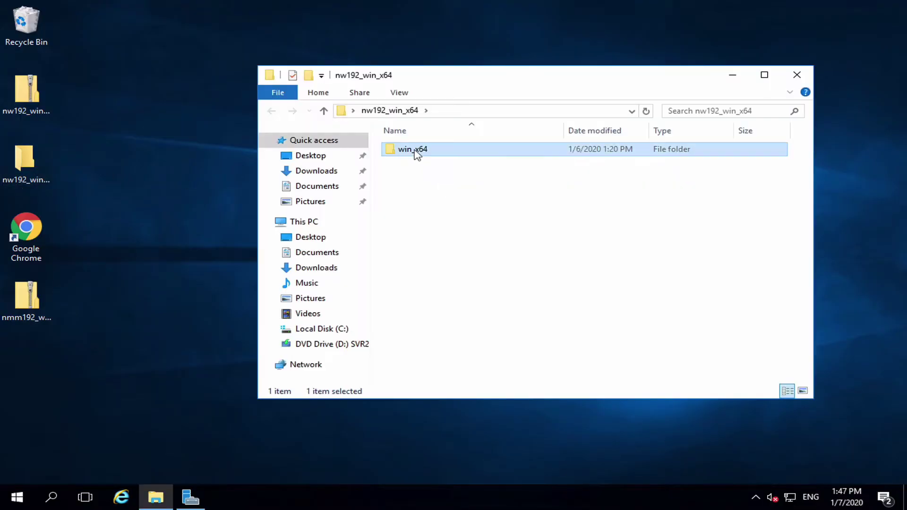
# - Launch lgtoclnt-19.2.0.1 from win_x64\networkr, accept the license, and keep the default install folder
pyautogui.doubleClick(416, 150)
pyautogui.doubleClick(417, 151)
pyautogui.doubleClick(417, 150)
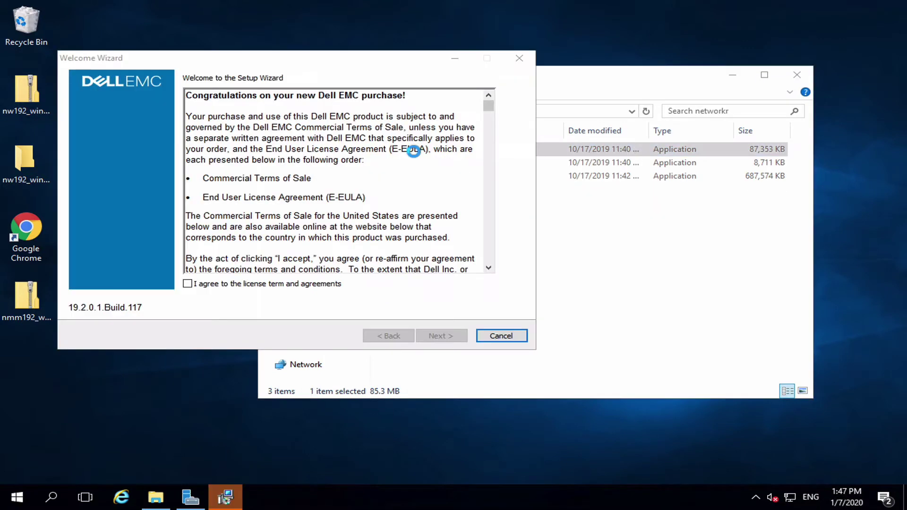
pyautogui.click(188, 283)
pyautogui.click(451, 337)
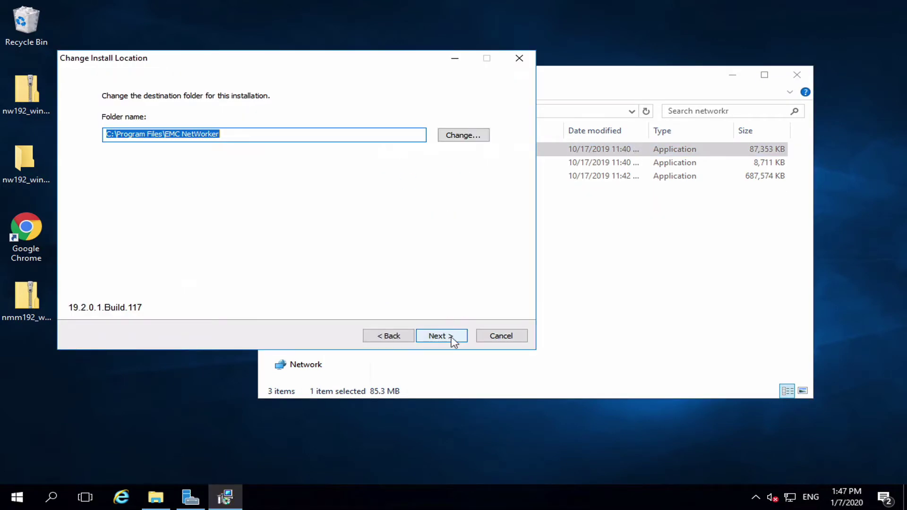
pyautogui.click(452, 339)
# - Keep the firewall exceptions, add language packs and License Manager, then install and finish
pyautogui.click(435, 336)
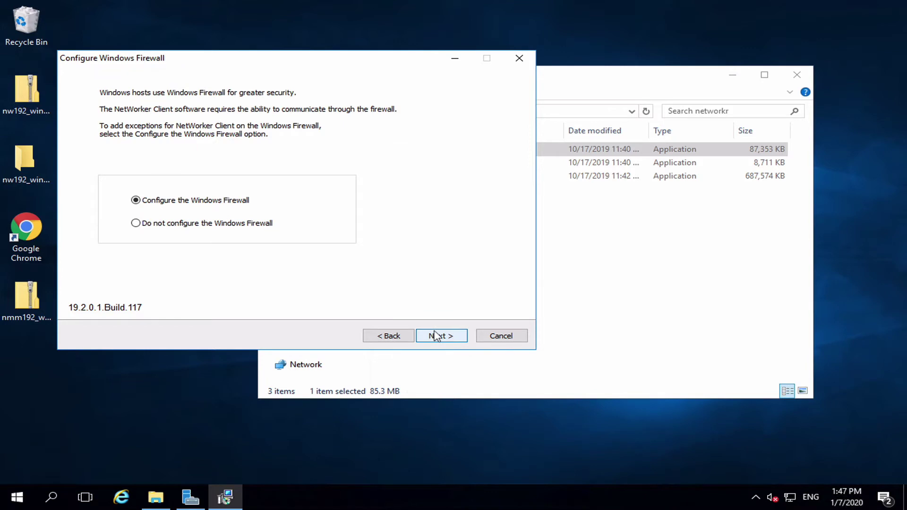
pyautogui.click(435, 336)
pyautogui.click(107, 109)
pyautogui.click(95, 131)
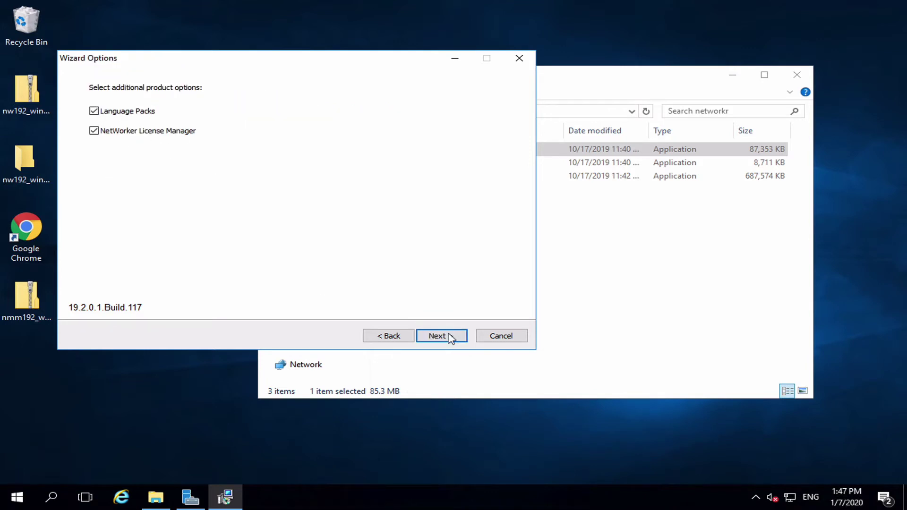
pyautogui.click(438, 336)
pyautogui.click(441, 336)
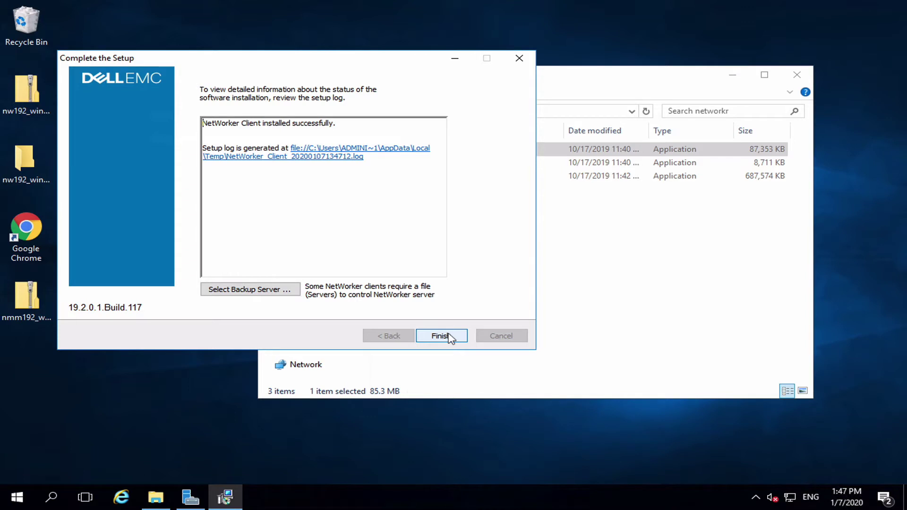
pyautogui.click(446, 336)
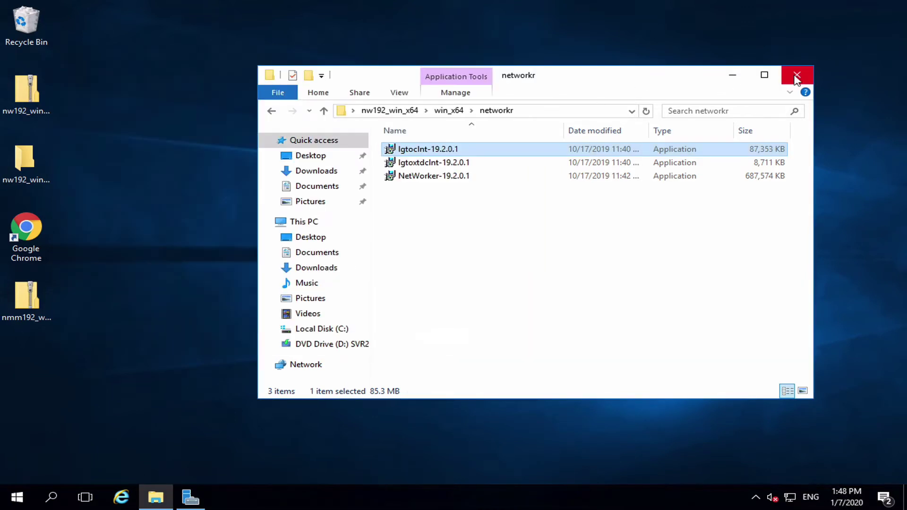
# - Extract all files of the nmm192_win_x64 archive to the Desktop
pyautogui.click(797, 75)
pyautogui.doubleClick(32, 295)
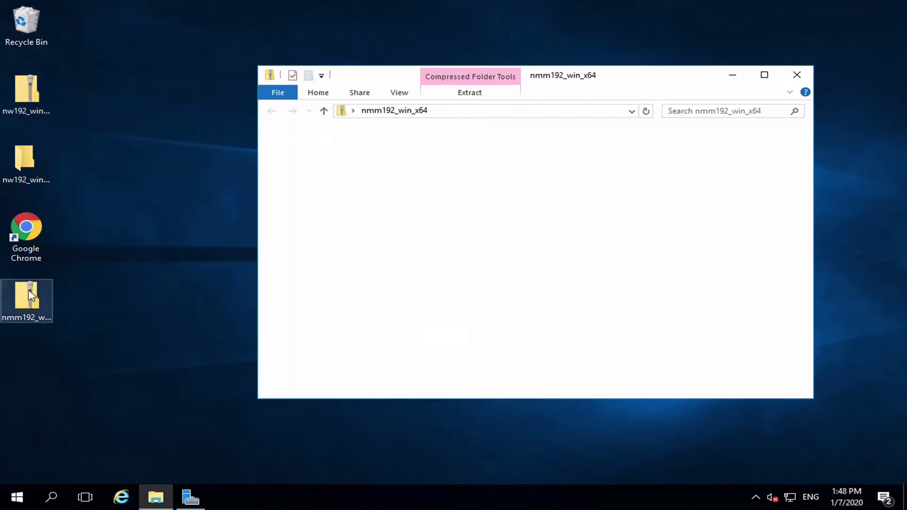
pyautogui.doubleClick(415, 151)
pyautogui.doubleClick(427, 152)
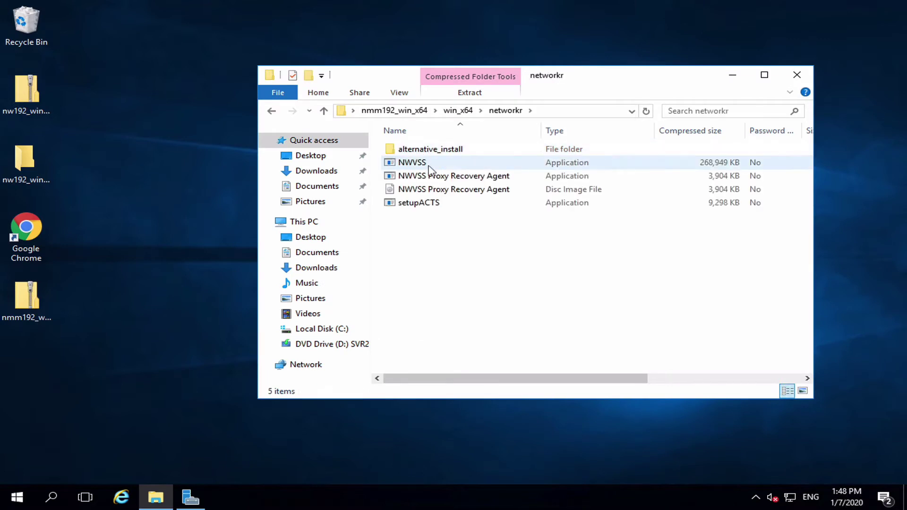
pyautogui.doubleClick(456, 165)
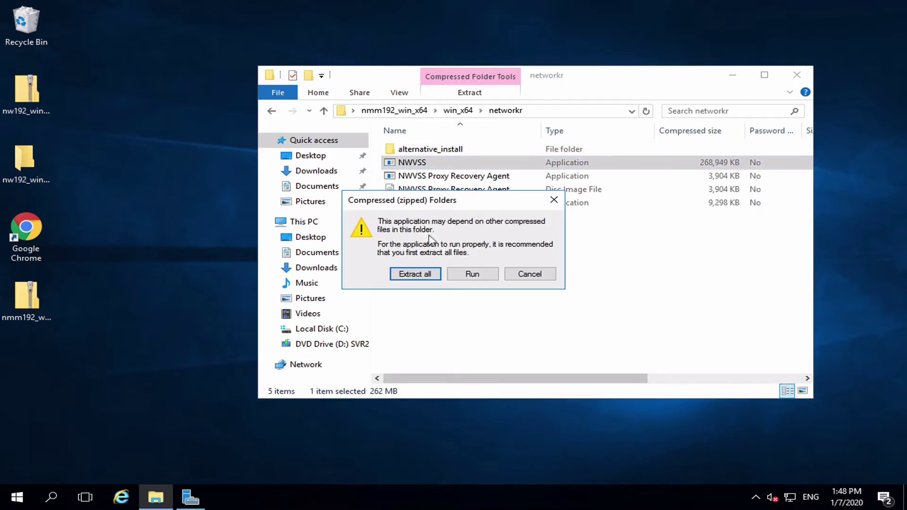
pyautogui.click(420, 271)
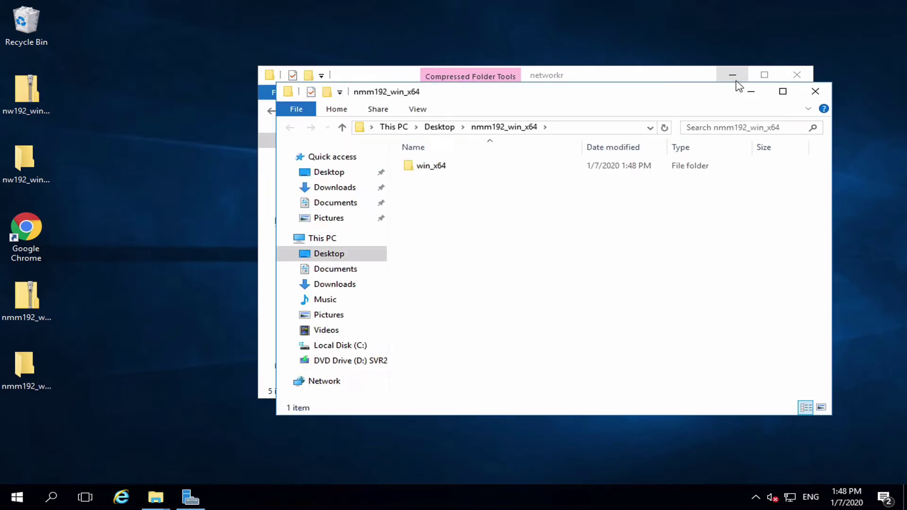
# - Launch NWVSS from the extracted win_x64\networkr folder
pyautogui.doubleClick(453, 166)
pyautogui.doubleClick(433, 166)
pyautogui.doubleClick(452, 208)
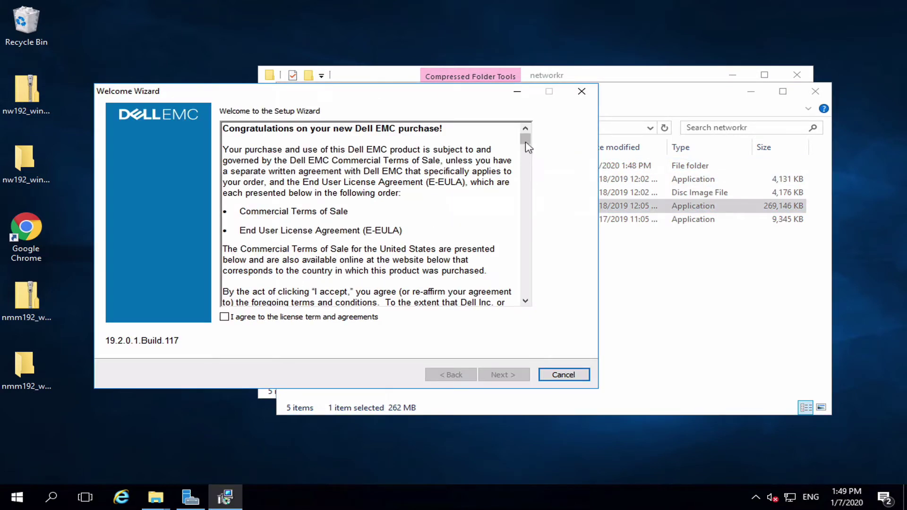
# - Accept the NWVSS license, skip the configuration checker, and install with default NMM options
pyautogui.moveTo(526, 139); pyautogui.dragTo(525, 301)
pyautogui.click(225, 317)
pyautogui.click(503, 374)
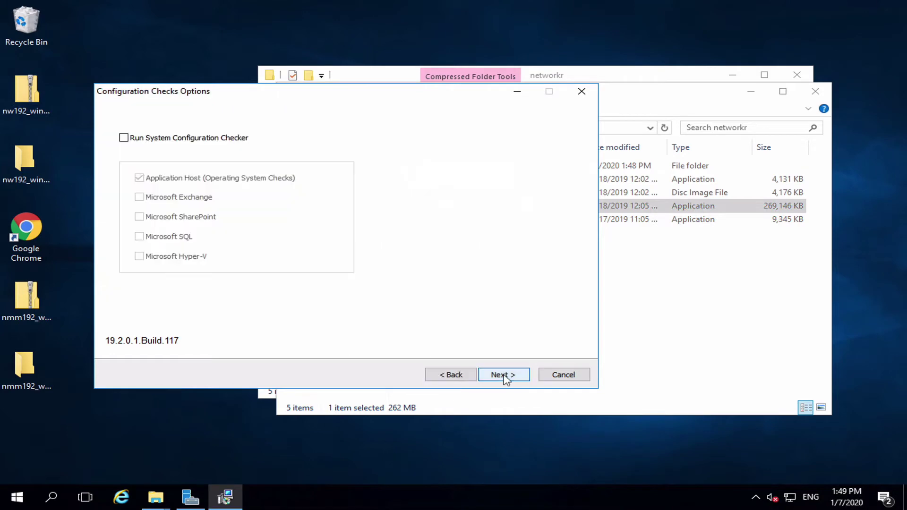
pyautogui.click(503, 375)
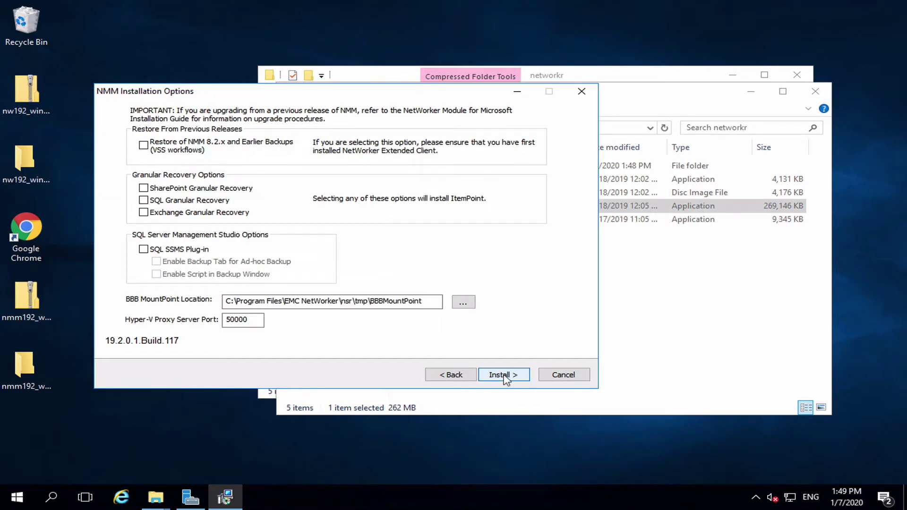
pyautogui.click(503, 375)
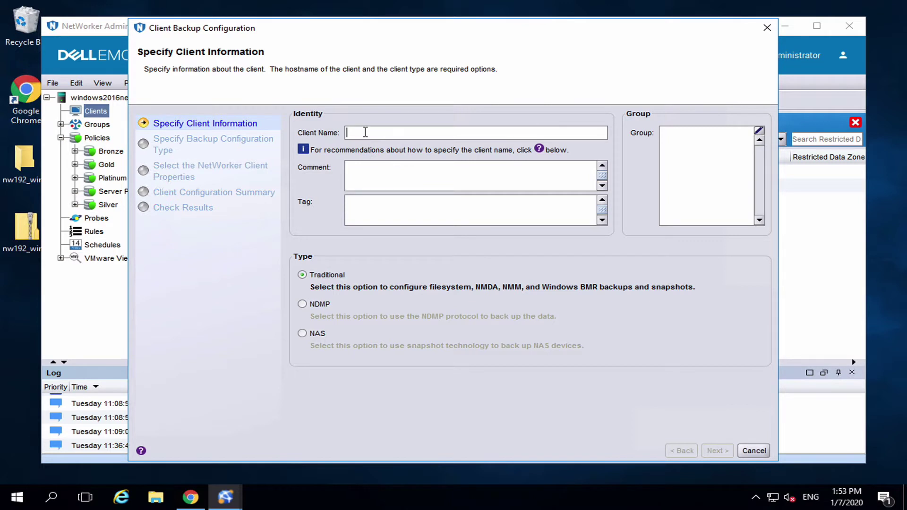
# - Enter client 192.168.14.220 as a Hyper-V Server application with default client properties
pyautogui.write('192.168.14.220')
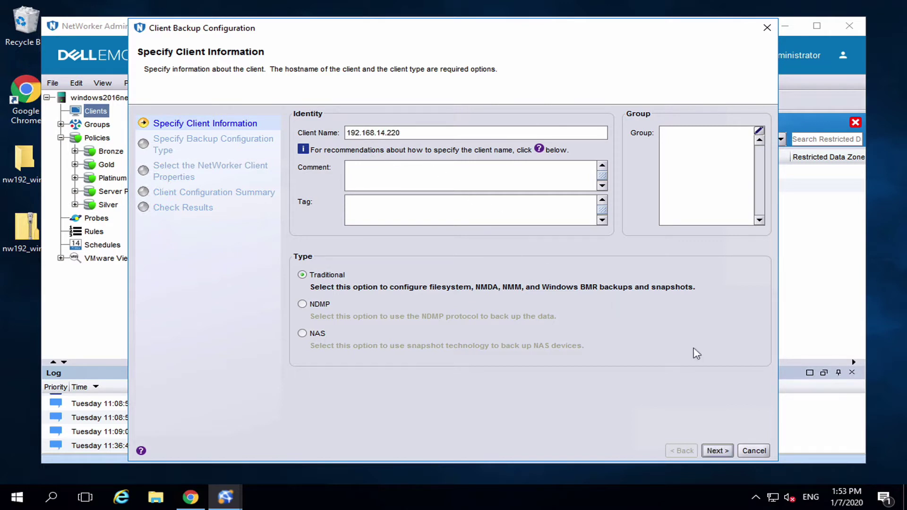
pyautogui.click(716, 451)
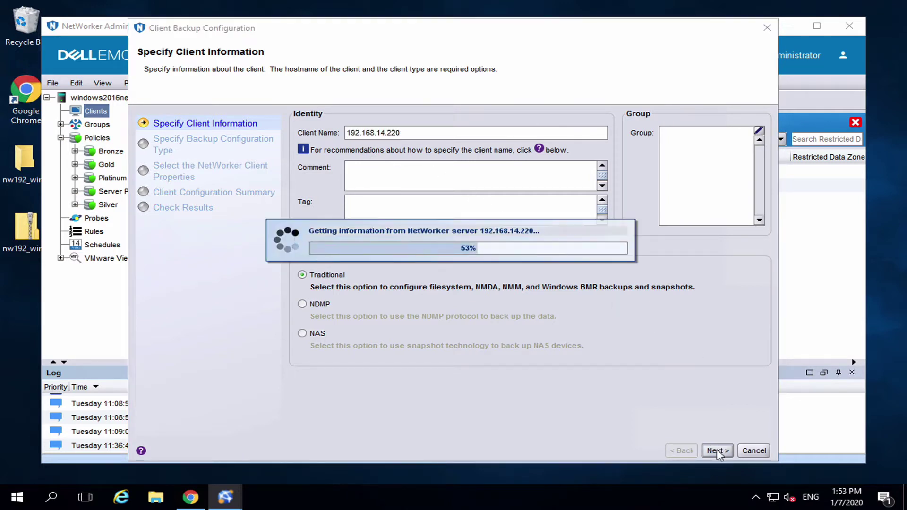
pyautogui.click(375, 251)
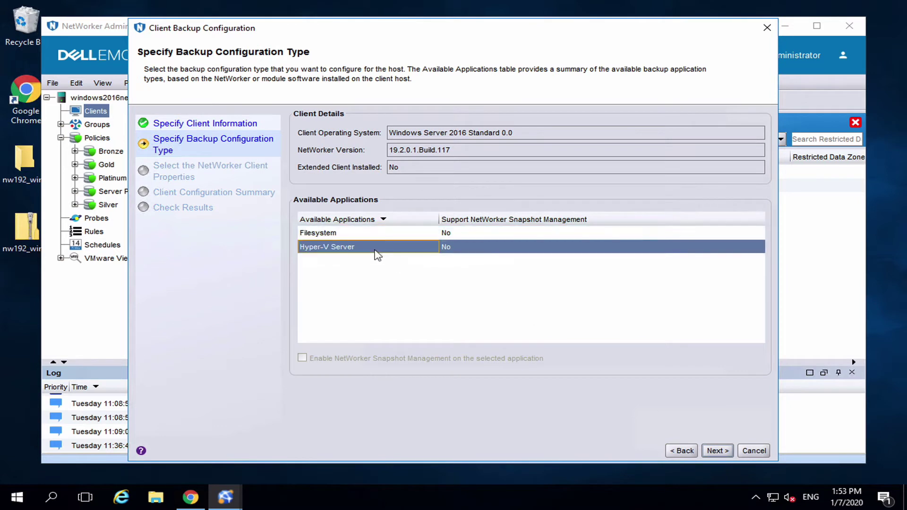
pyautogui.click(717, 451)
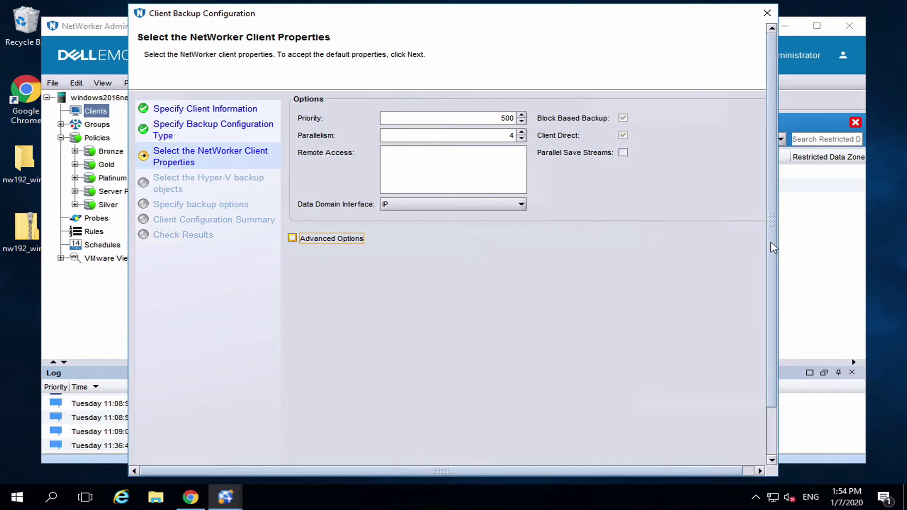
pyautogui.moveTo(774, 250); pyautogui.dragTo(764, 381)
pyautogui.click(717, 455)
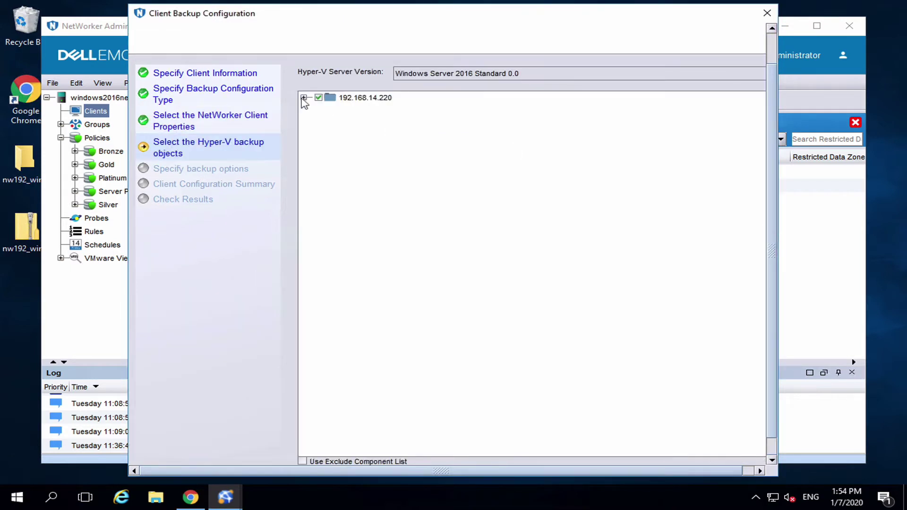
# - Select all the host's Hyper-V objects, keep RCT-based backup options, and create the client
pyautogui.click(304, 98)
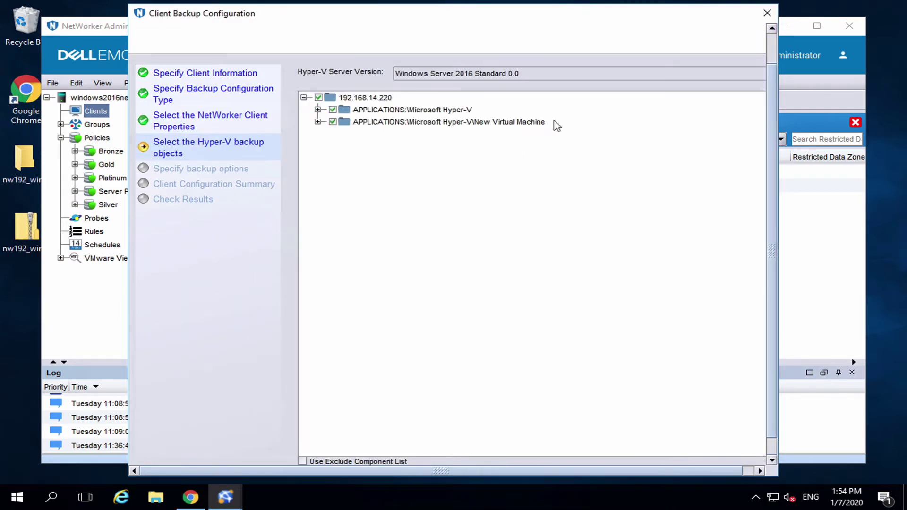
pyautogui.moveTo(772, 156); pyautogui.dragTo(766, 250)
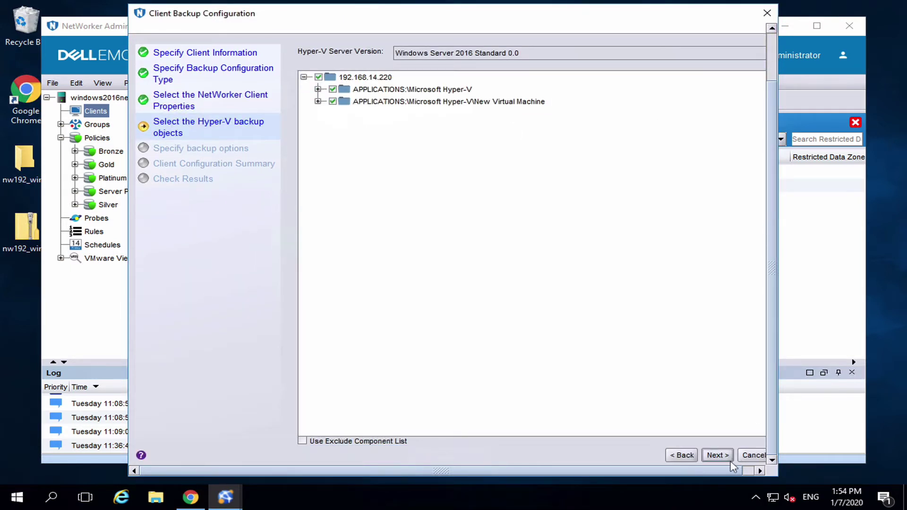
pyautogui.click(727, 458)
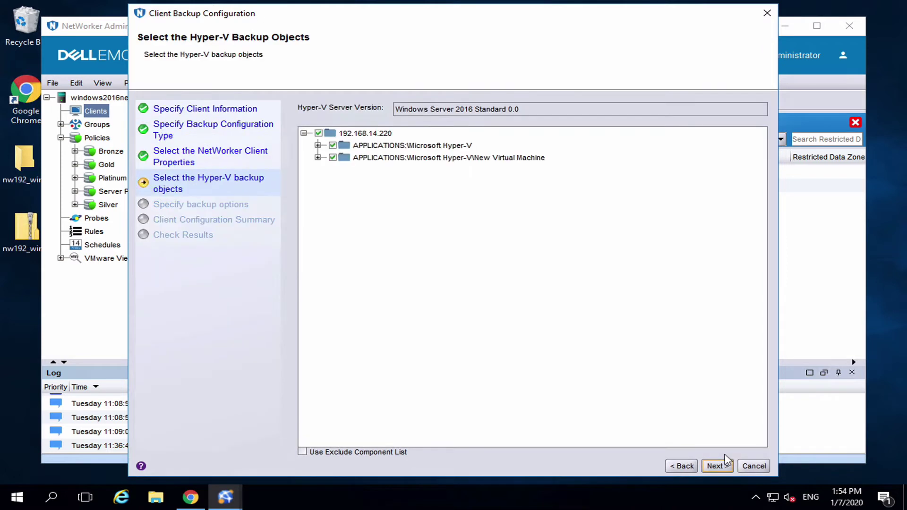
pyautogui.click(726, 463)
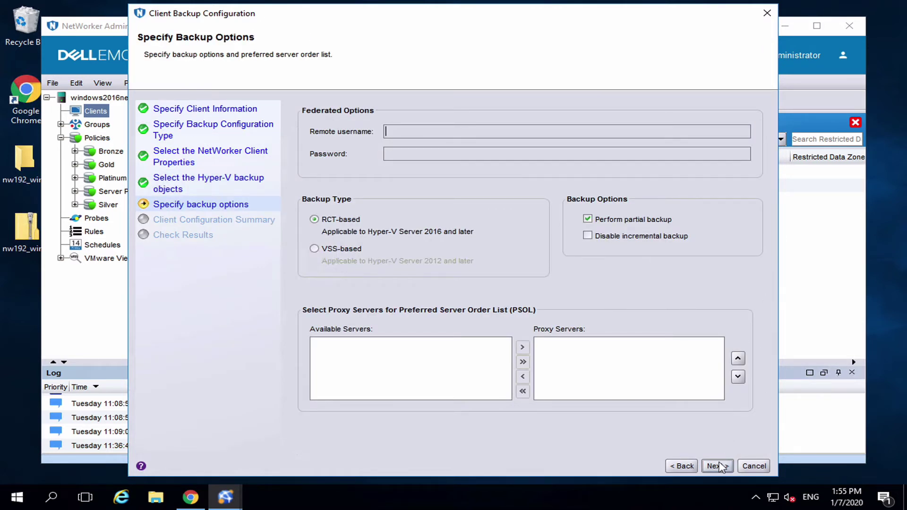
pyautogui.click(720, 466)
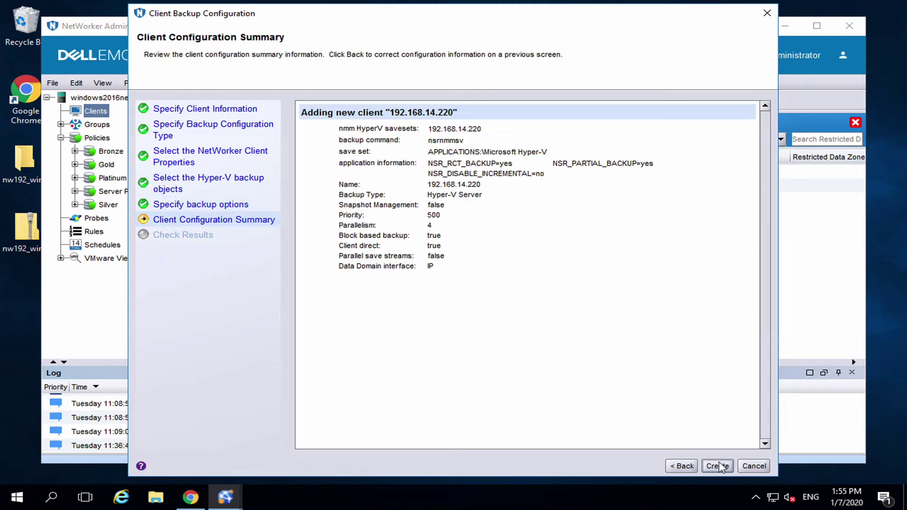
pyautogui.click(718, 466)
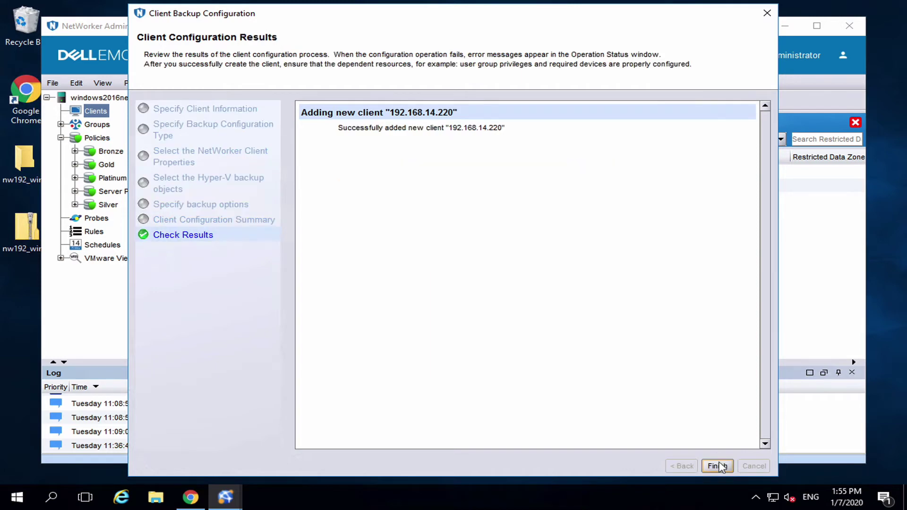
pyautogui.click(717, 465)
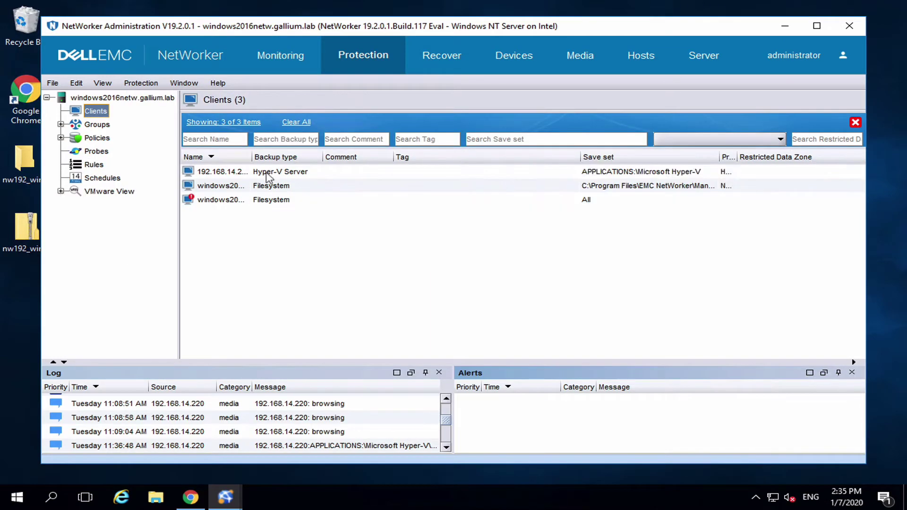
# - Enter the remote user name and password under Apps & Modules for client 192.168.14.220
pyautogui.click(266, 171)
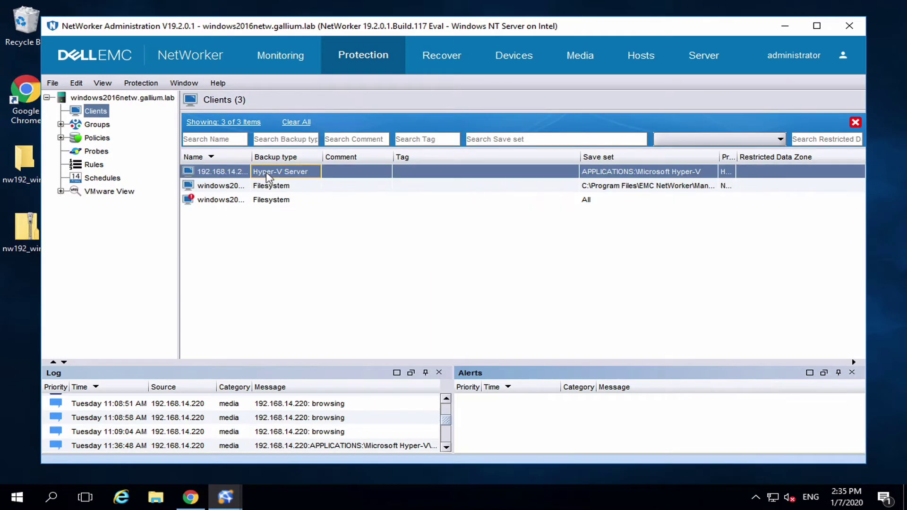
pyautogui.rightClick(267, 173)
pyautogui.click(326, 257)
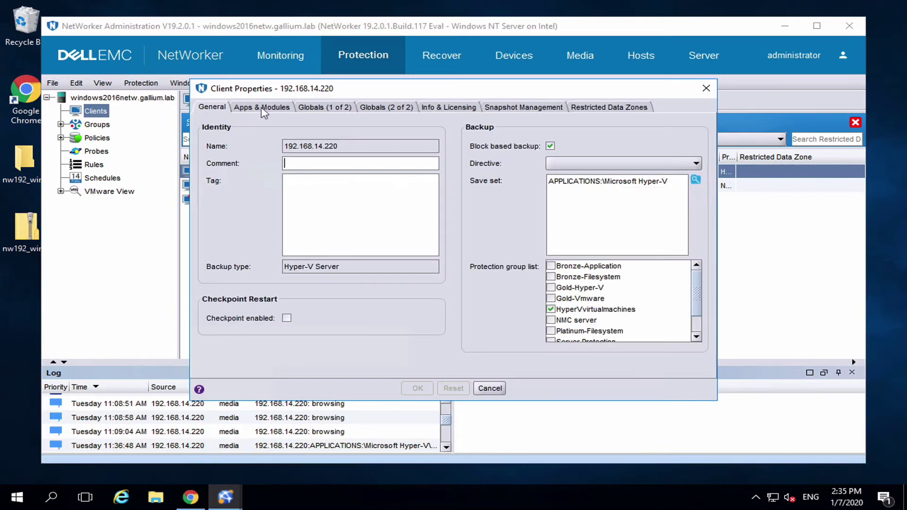
pyautogui.click(264, 107)
pyautogui.click(330, 144)
pyautogui.write('adminis')
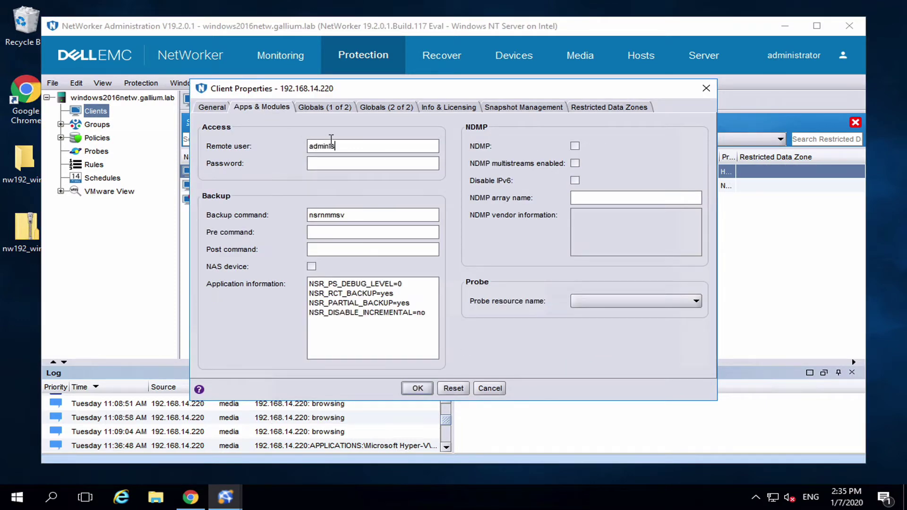
pyautogui.write('Password1')
pyautogui.click(417, 388)
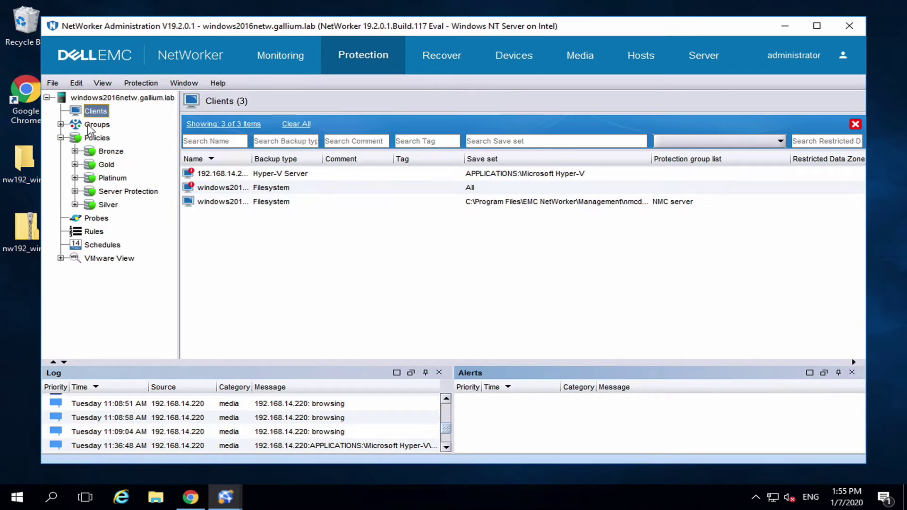
# - Create group HyperVvirtualmachines containing Hyper-V Server client 192.168.14.220
pyautogui.doubleClick(92, 125)
pyautogui.rightClick(97, 124)
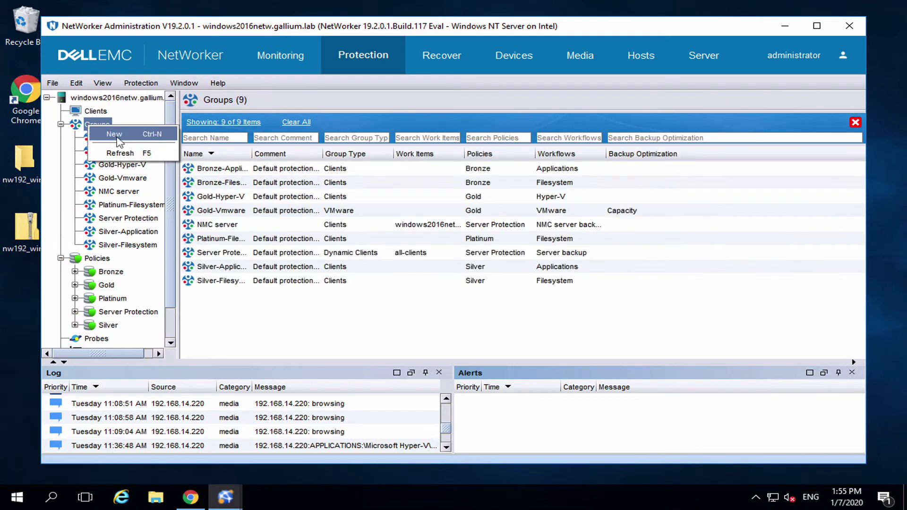
pyautogui.click(111, 135)
pyautogui.write('HyperVv')
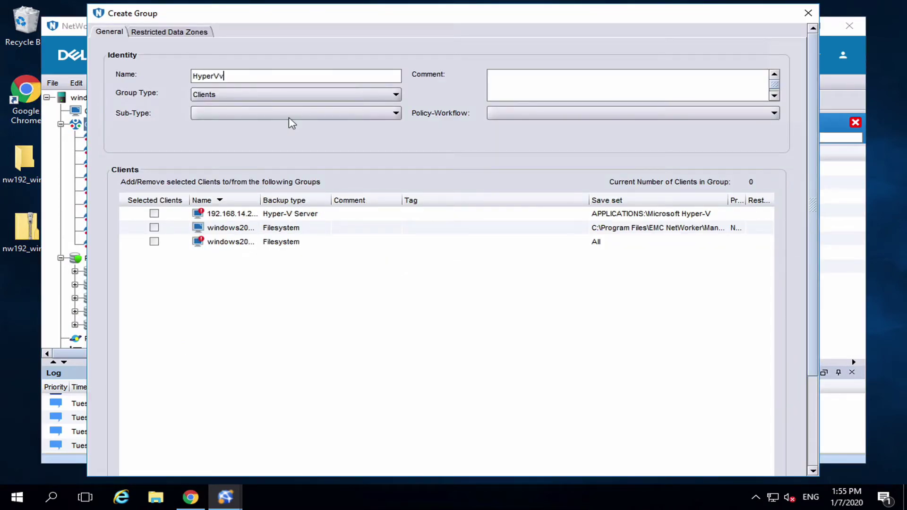
pyautogui.write('irtualmachines')
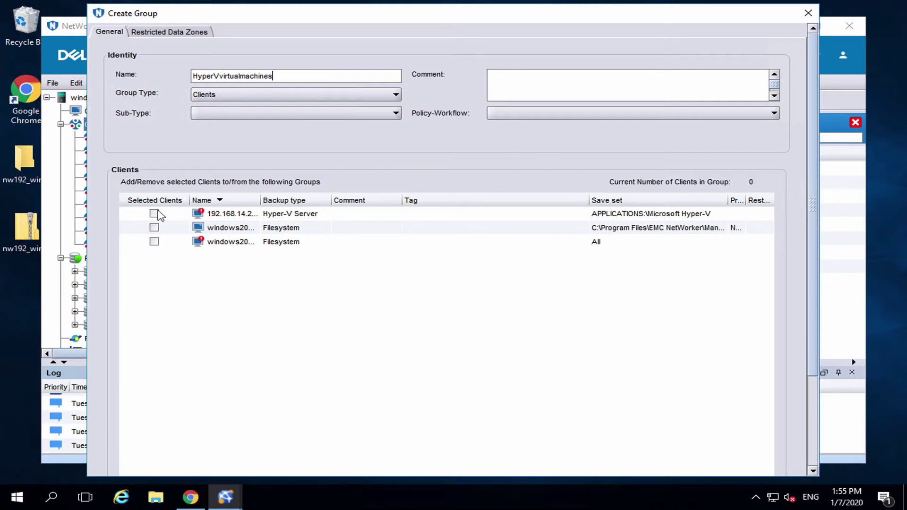
pyautogui.click(154, 214)
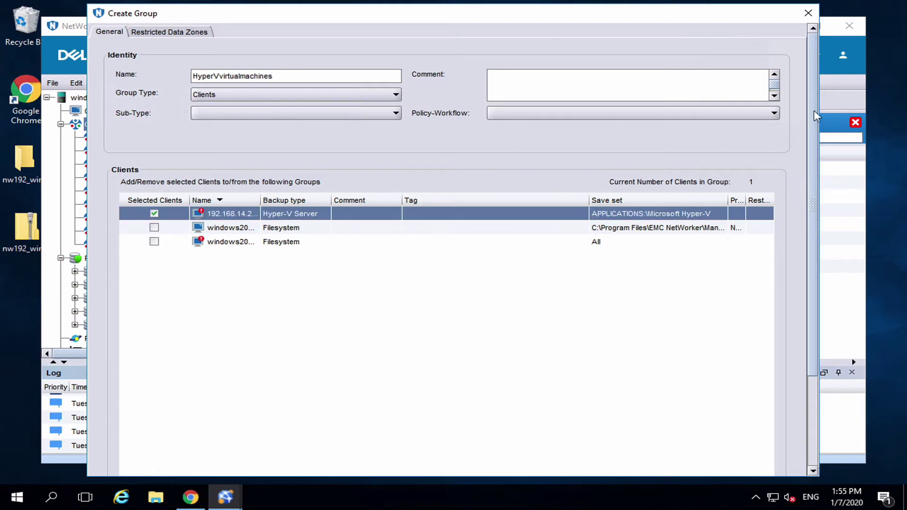
pyautogui.moveTo(817, 258); pyautogui.dragTo(809, 407)
pyautogui.click(410, 461)
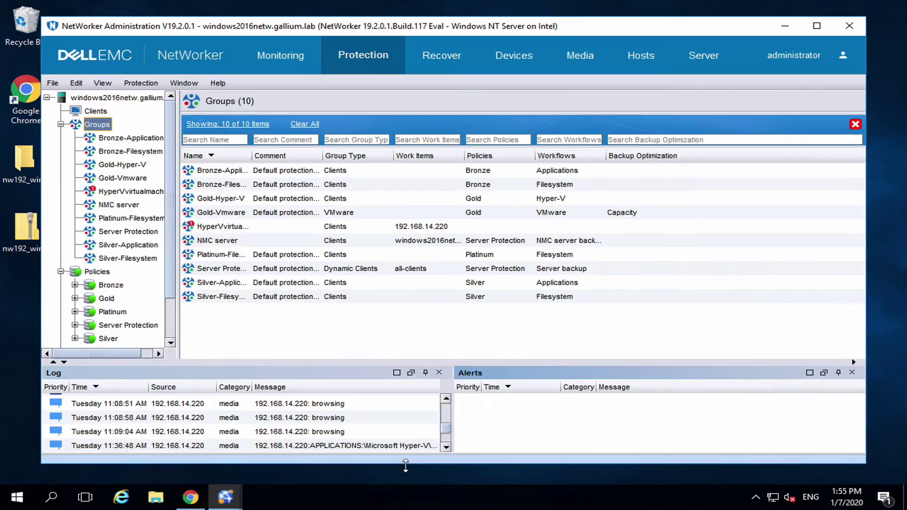
pyautogui.click(61, 125)
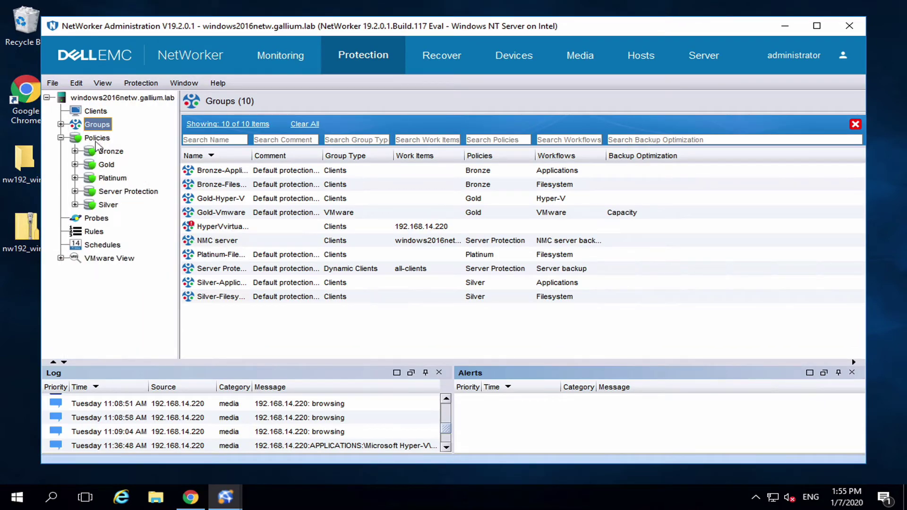
# - Create a new policy named backupVMs
pyautogui.click(95, 138)
pyautogui.hotkey('ctrl', 'n')
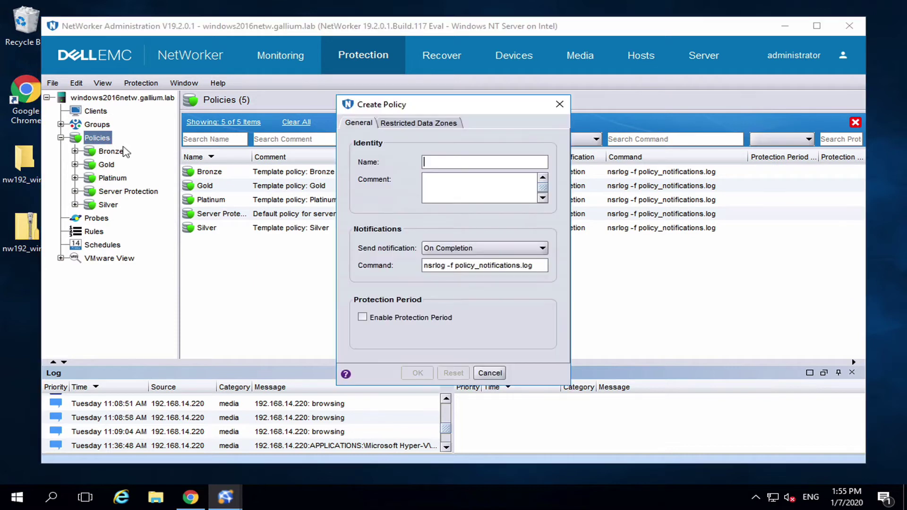
pyautogui.write('backupVMs')
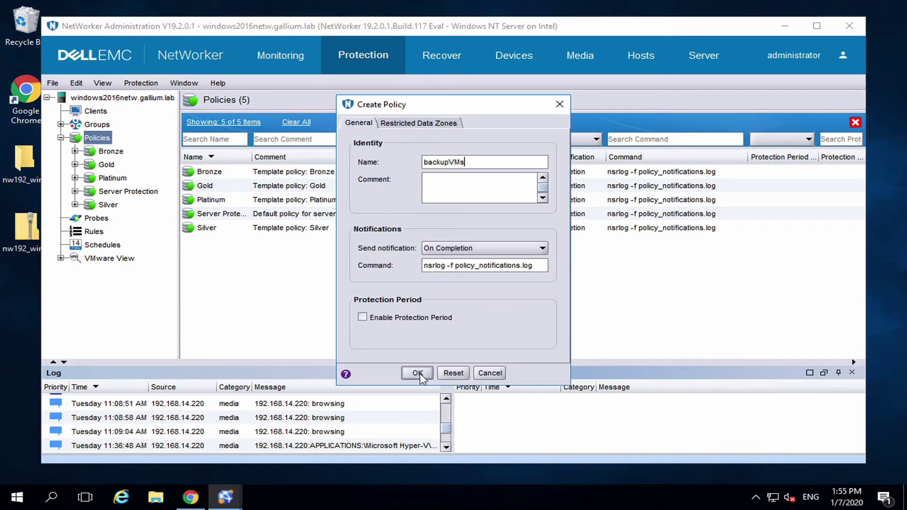
pyautogui.click(419, 374)
# - Start a new workflow assigned to the HyperVvirtualmachines group and begin adding its action
pyautogui.click(221, 168)
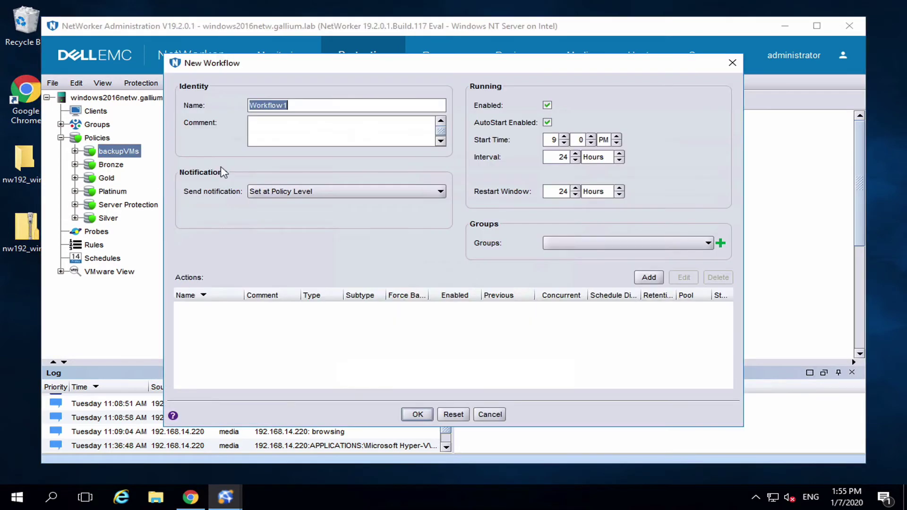
pyautogui.click(568, 242)
pyautogui.click(572, 267)
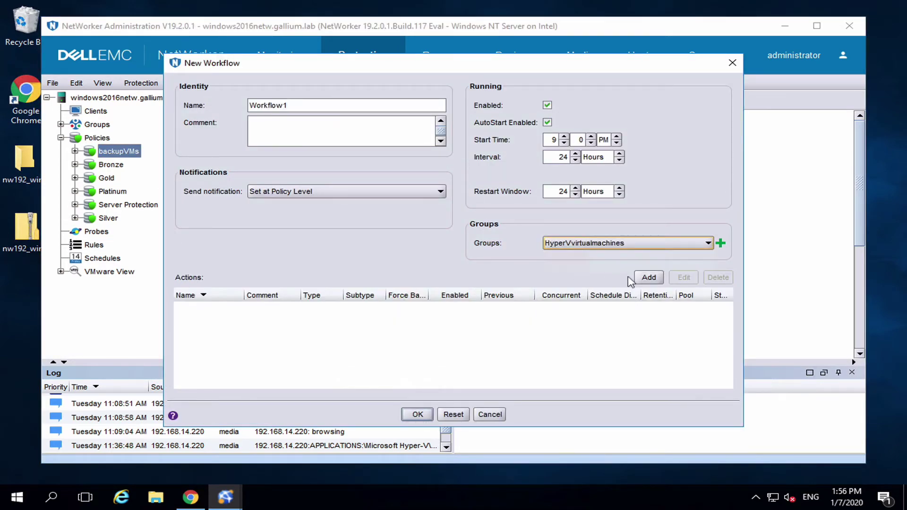
pyautogui.click(650, 280)
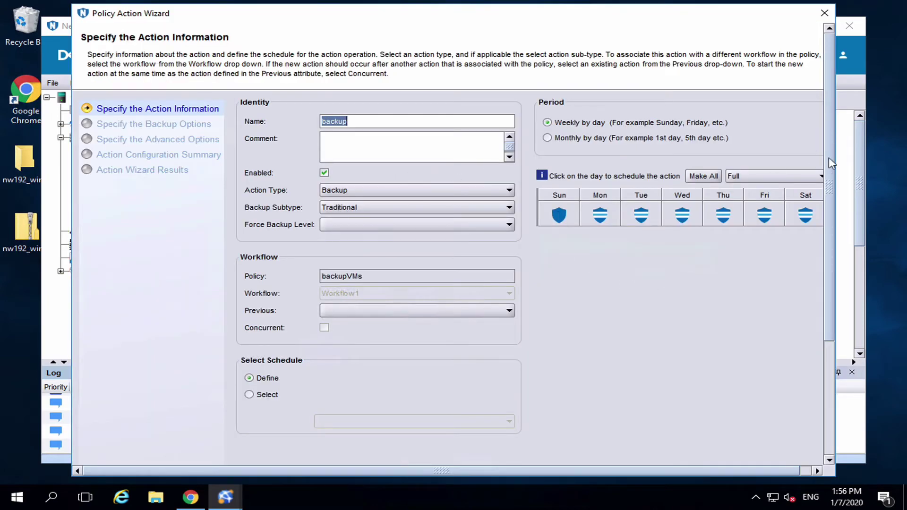
# - Send the backup action to destination pool backup1232, keeping default advanced options
pyautogui.scroll(-5, 825, 245)
pyautogui.click(775, 455)
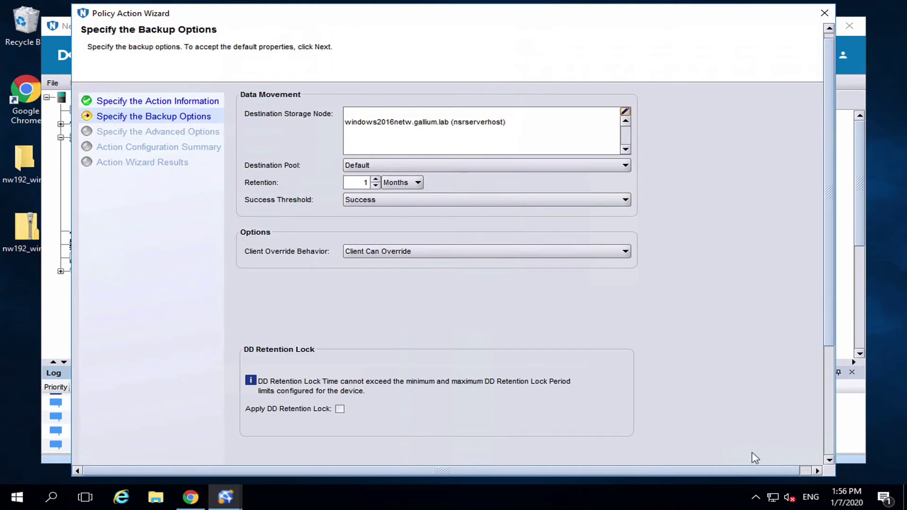
pyautogui.click(437, 167)
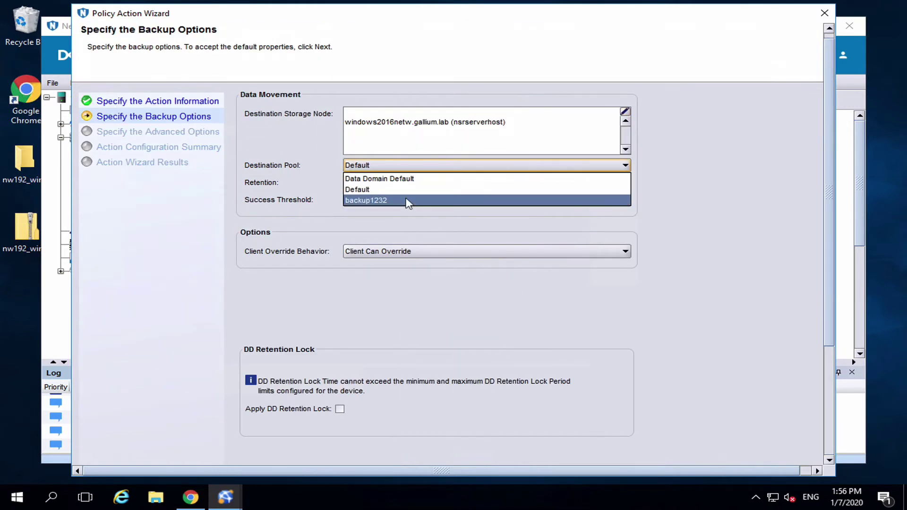
pyautogui.click(409, 202)
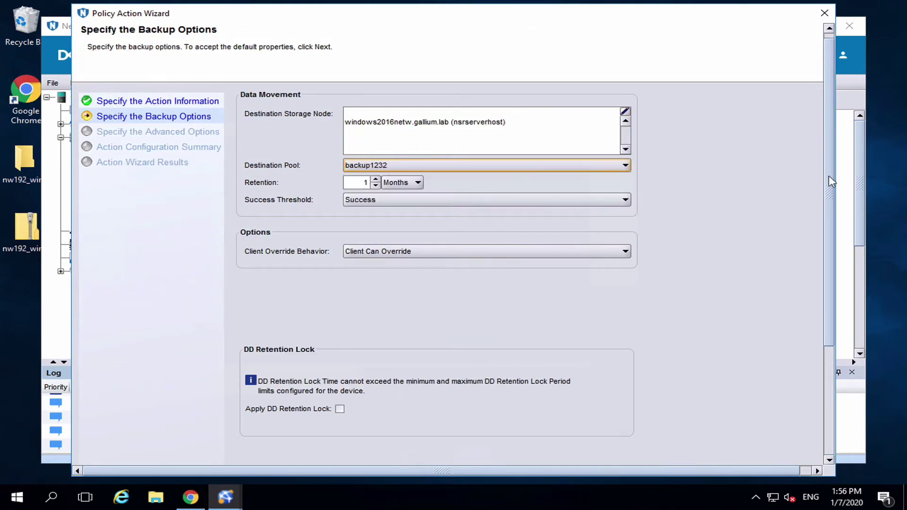
pyautogui.scroll(-5, 822, 364)
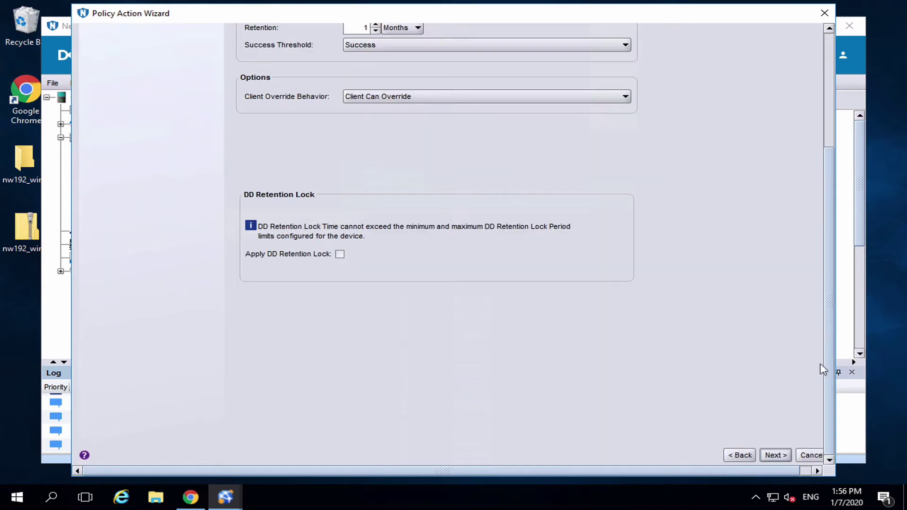
pyautogui.click(780, 454)
pyautogui.scroll(-5, 828, 218)
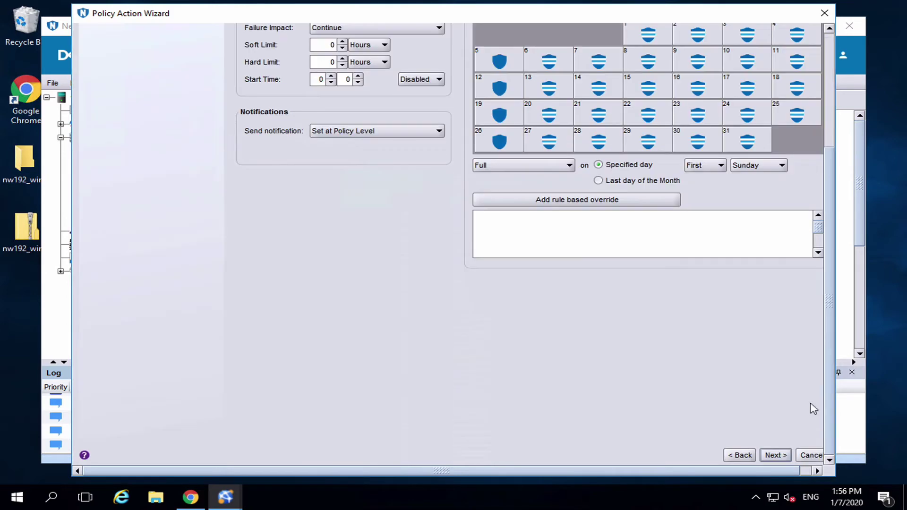
pyautogui.click(782, 456)
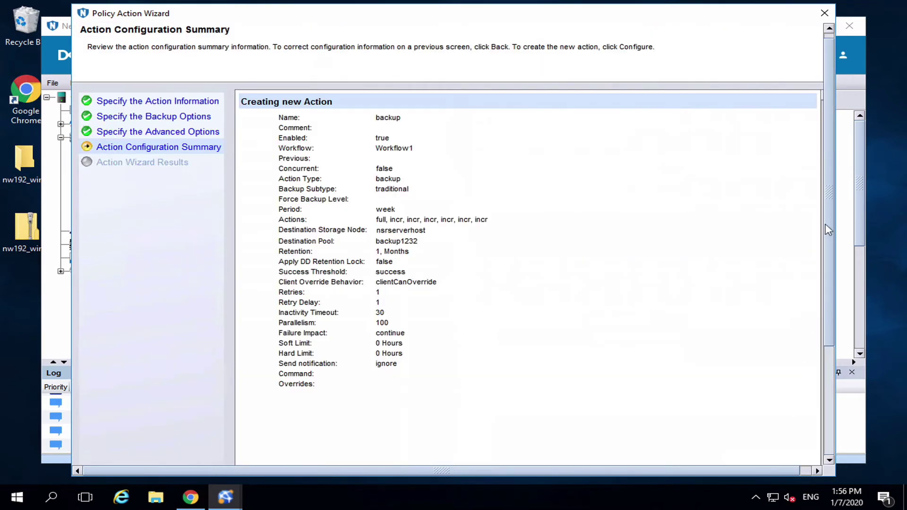
pyautogui.scroll(-5, 815, 408)
# - Create the backup action, save Workflow1, and start it to back up the Hyper-V VM
pyautogui.click(762, 455)
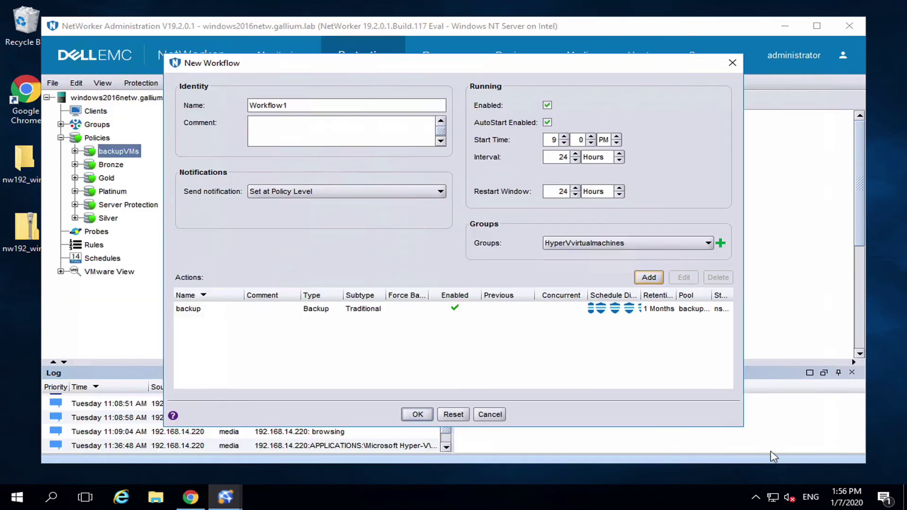
pyautogui.click(419, 415)
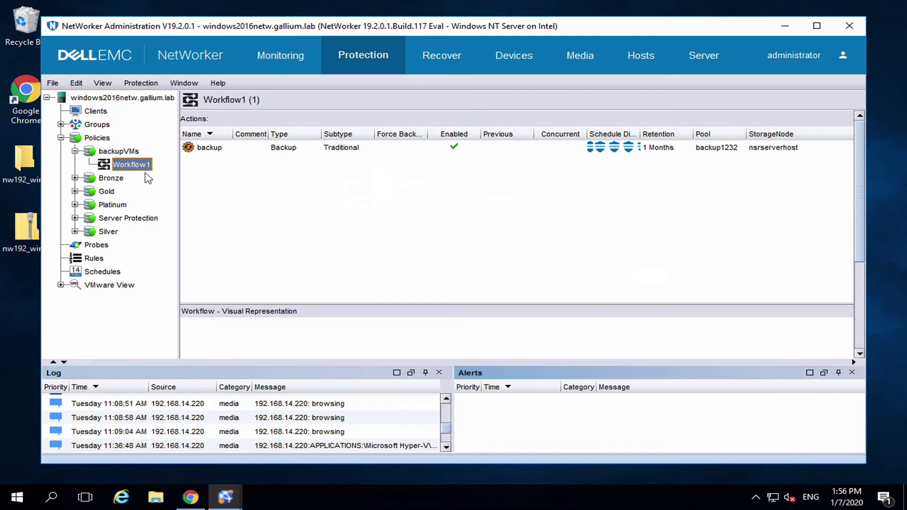
pyautogui.rightClick(131, 166)
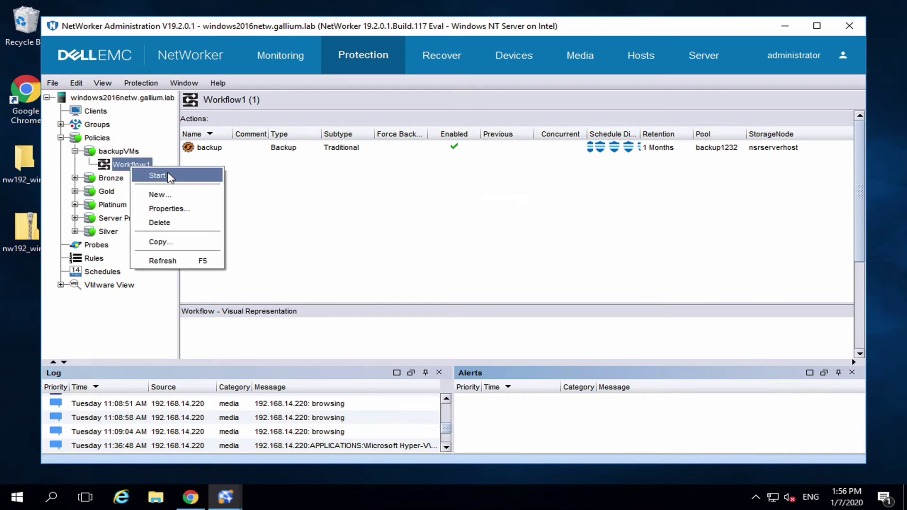
pyautogui.click(157, 175)
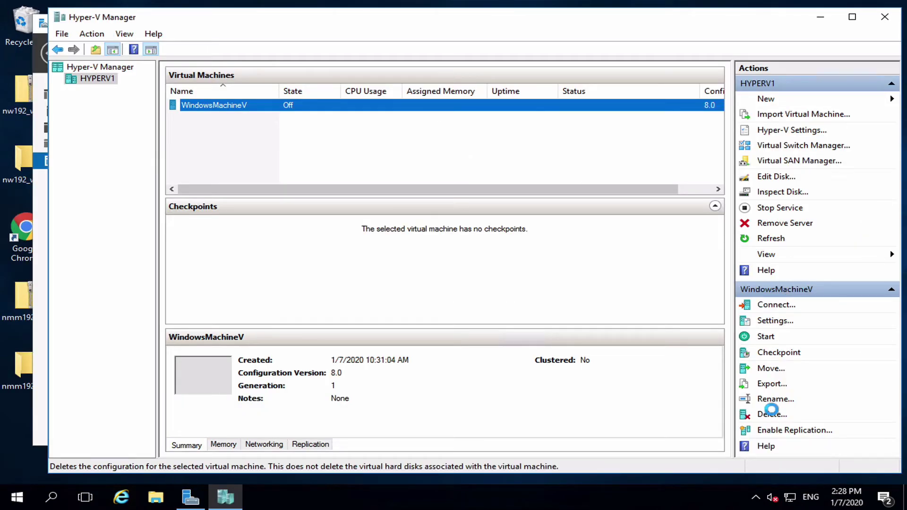
# - Delete WindowsMachineV in Hyper-V Manager and minimize both manager windows to show the desktop
pyautogui.click(771, 410)
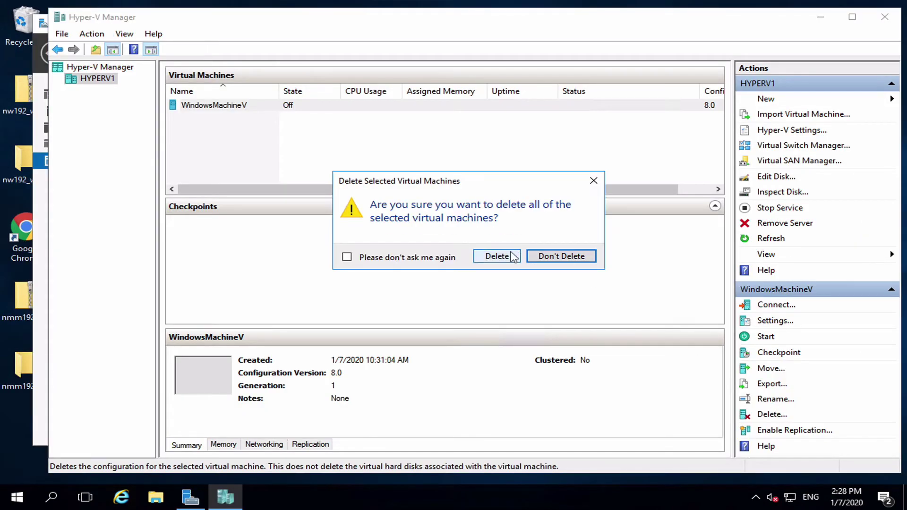
pyautogui.click(515, 258)
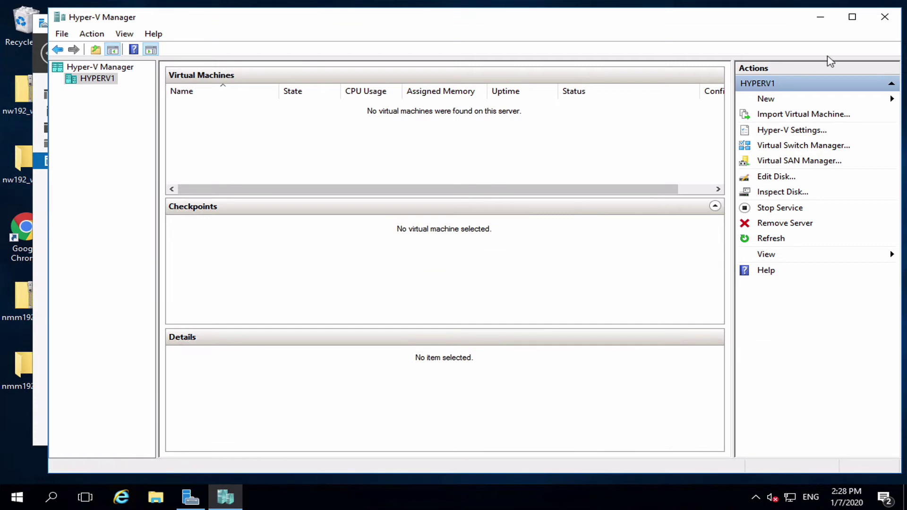
pyautogui.click(821, 17)
pyautogui.click(826, 19)
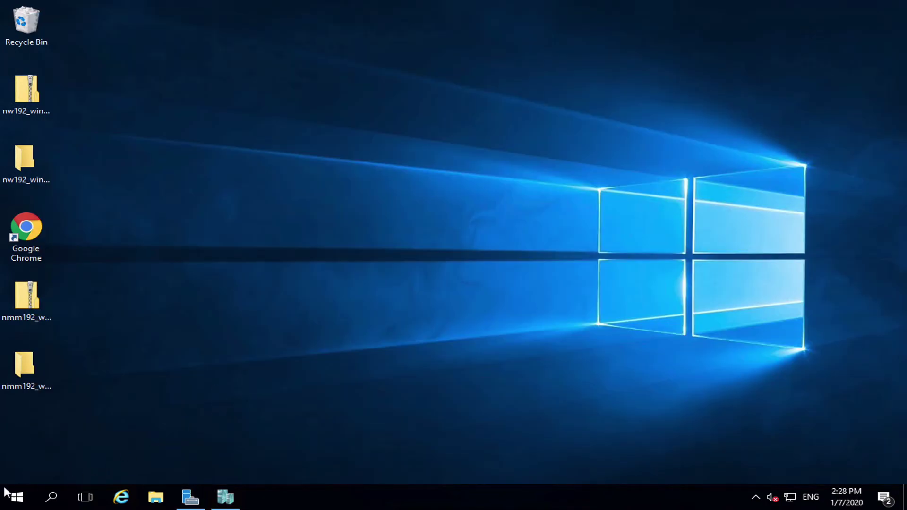
# - Start NetWorker User for Microsoft, connect to server 192.168.14.222, and save the recover plug-in settings
pyautogui.click(7, 502)
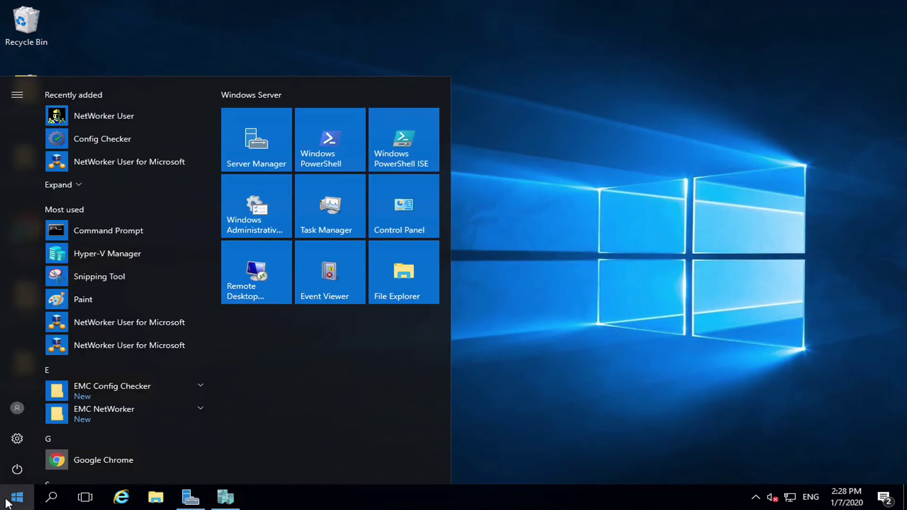
pyautogui.click(100, 160)
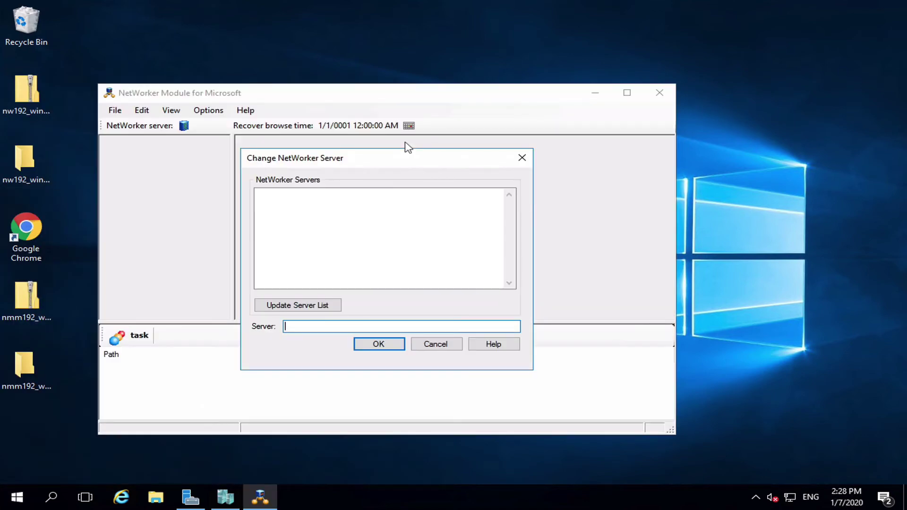
pyautogui.write('192.168.14.222')
pyautogui.click(382, 348)
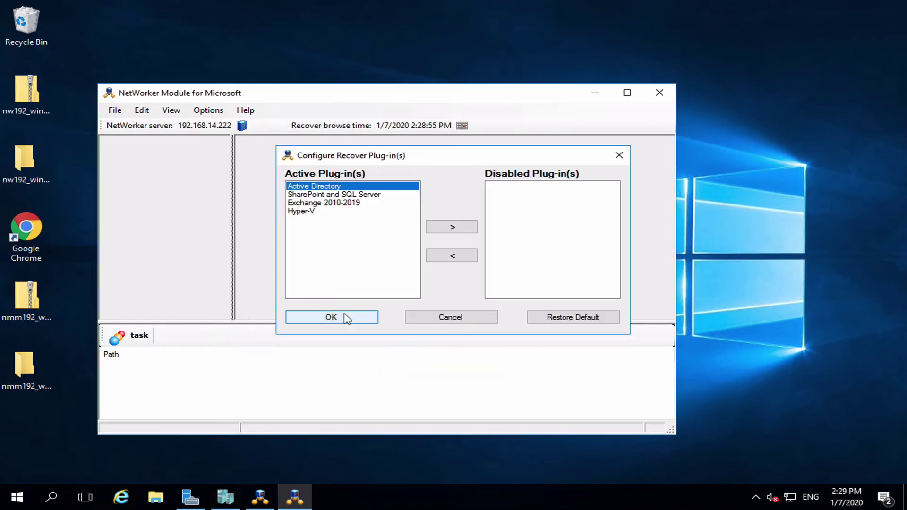
pyautogui.click(347, 319)
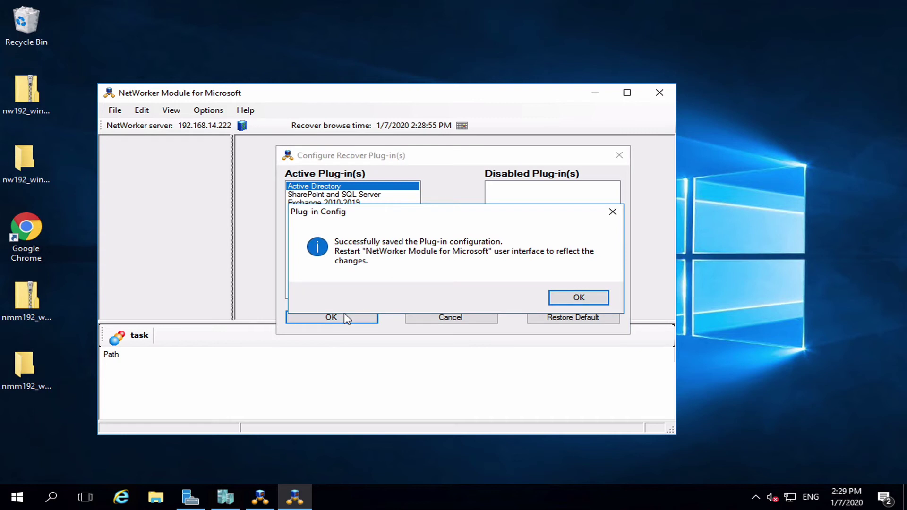
pyautogui.click(561, 302)
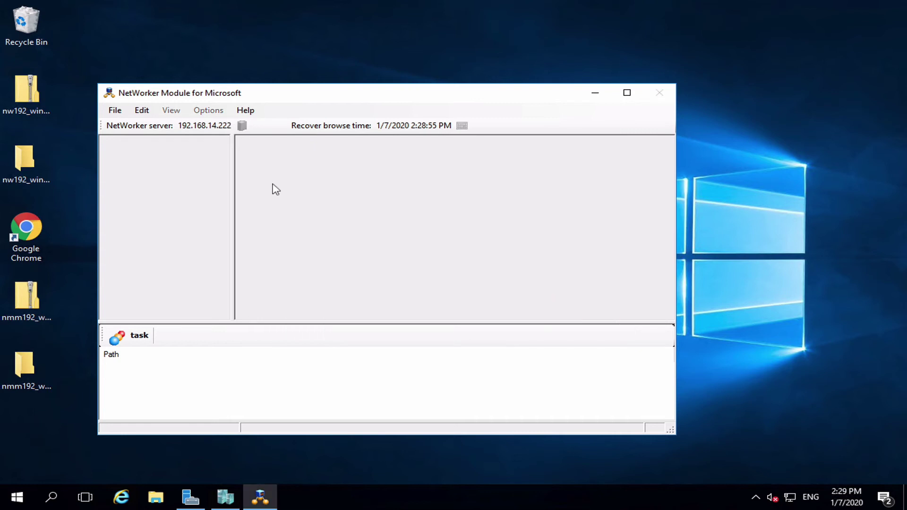
# - Start a Hyper-V Image Recovery session and mark WindowsMachineV for recovery
pyautogui.click(182, 145)
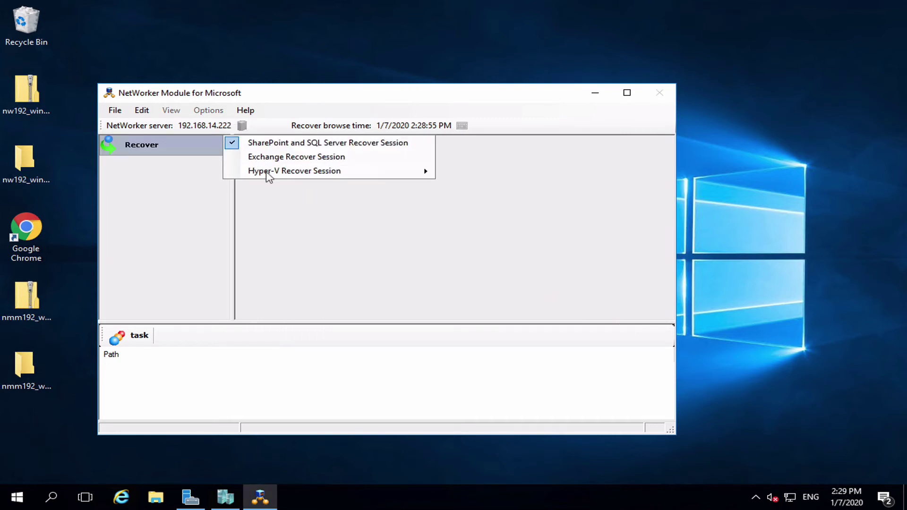
pyautogui.moveTo(266, 174)
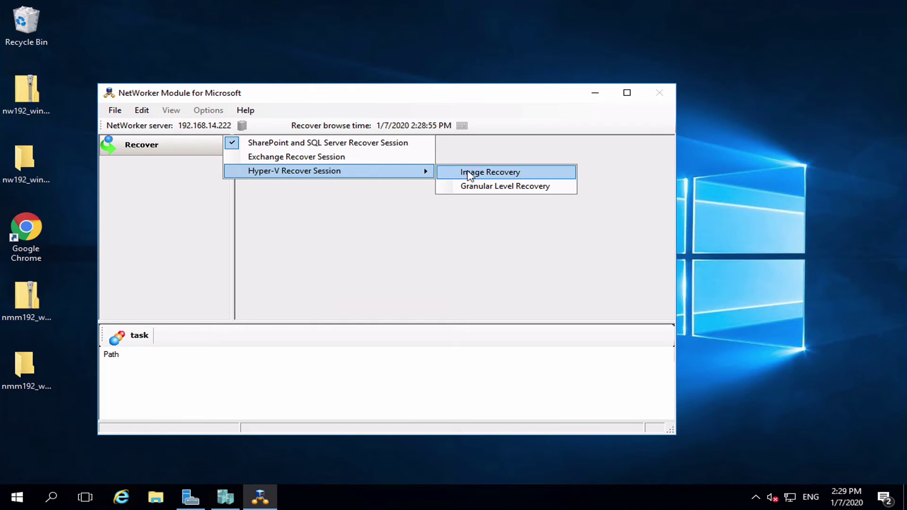
pyautogui.click(469, 174)
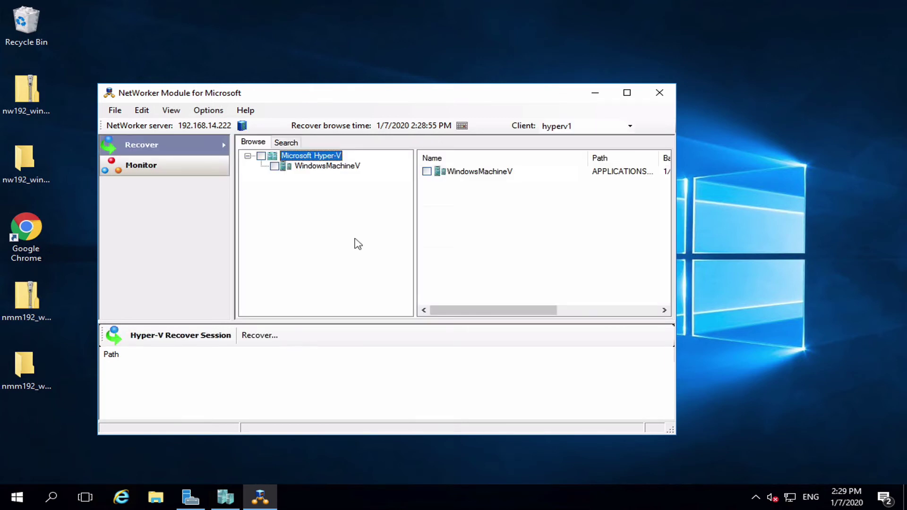
pyautogui.click(274, 166)
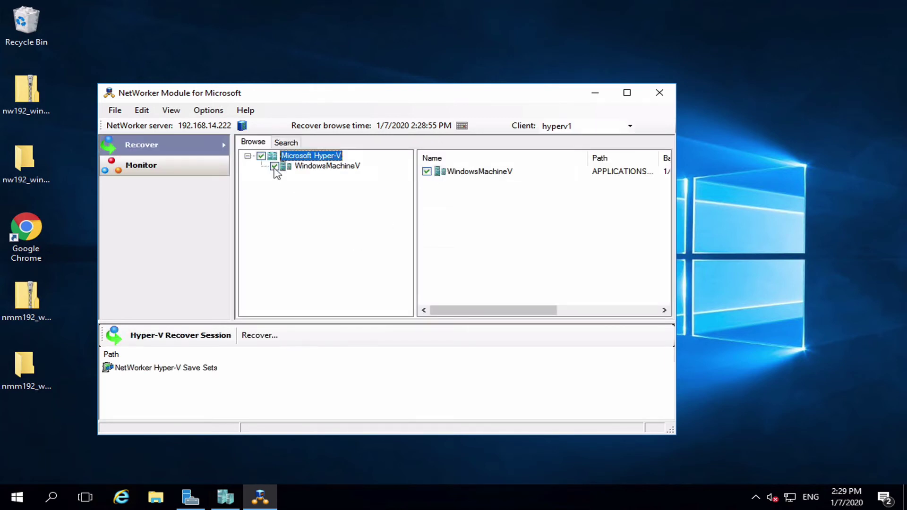
pyautogui.click(273, 336)
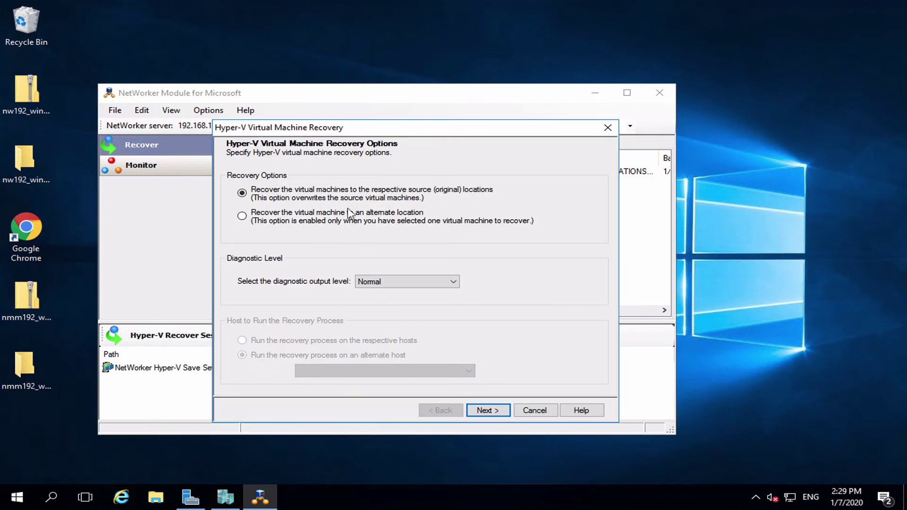
# - Recover WindowsMachineV to its original location, then switch to Hyper-V Manager
pyautogui.click(494, 412)
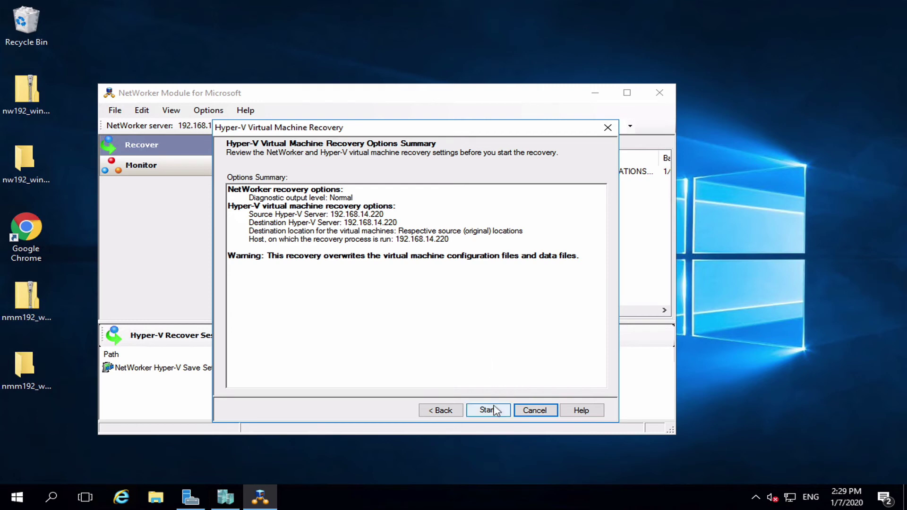
pyautogui.click(489, 410)
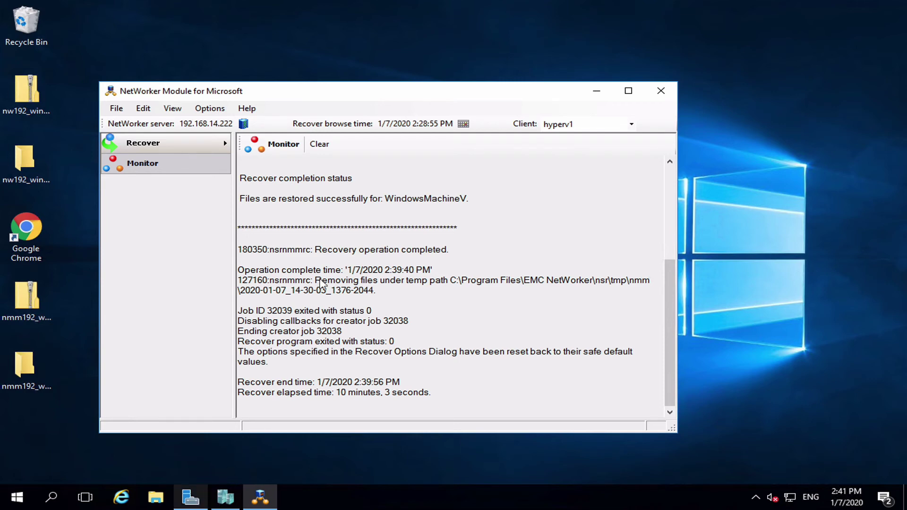
pyautogui.click(222, 496)
# - Select the restored WindowsMachineV and cancel the accidental rename
pyautogui.click(277, 110)
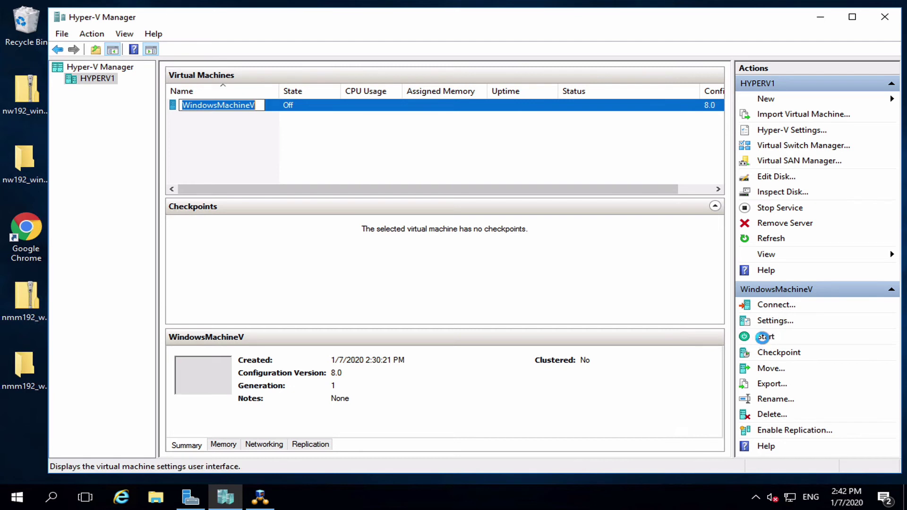
pyautogui.press('Return')
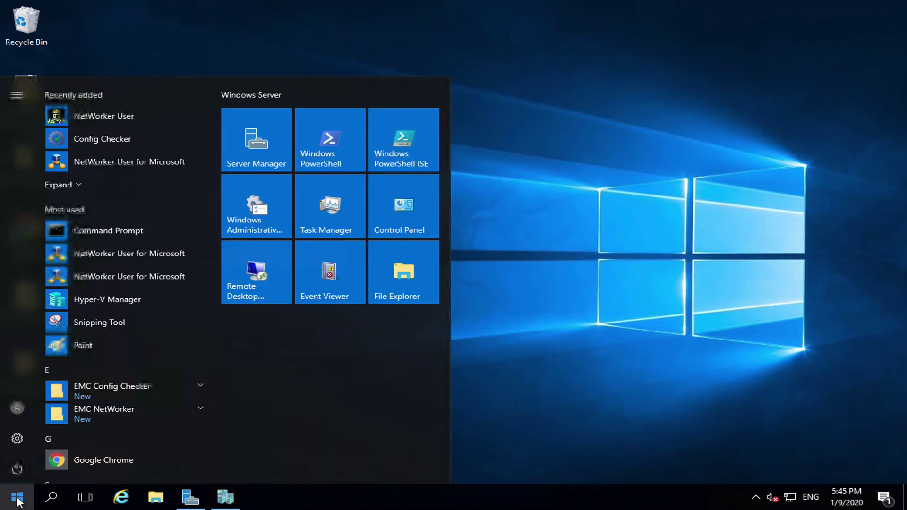
# - Launch NetWorker User for Microsoft and start a Hyper-V Granular Level Recovery session
pyautogui.click(151, 160)
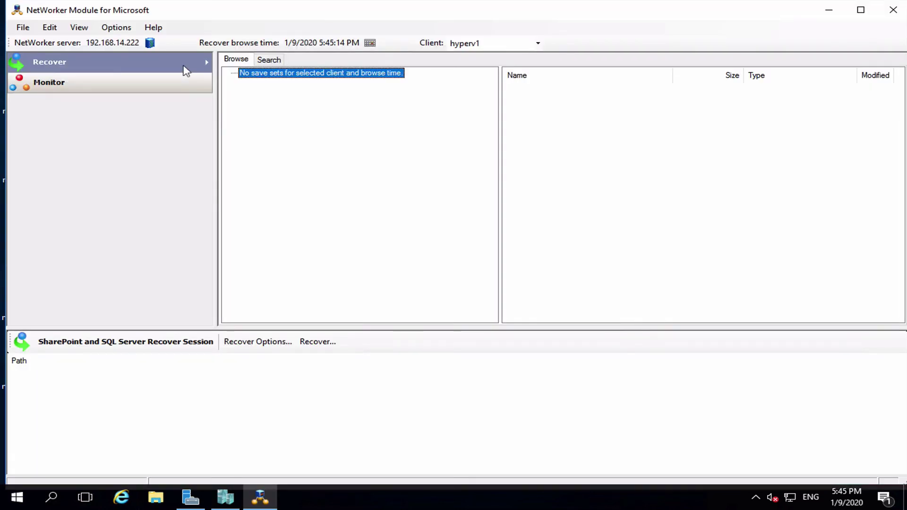
pyautogui.click(192, 62)
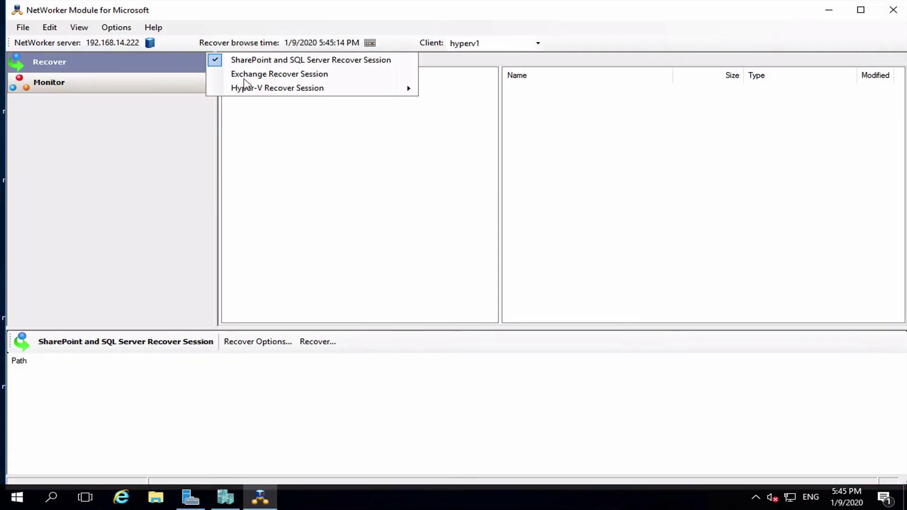
pyautogui.moveTo(396, 89)
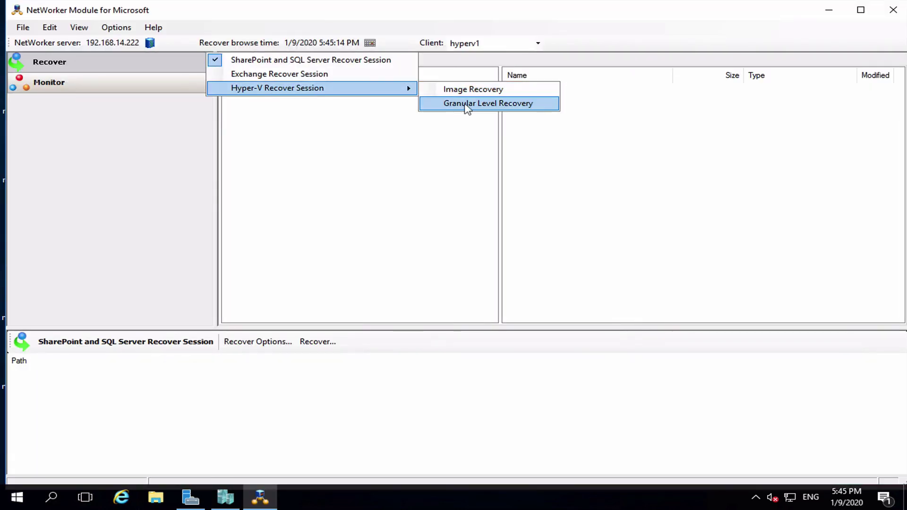
pyautogui.click(467, 104)
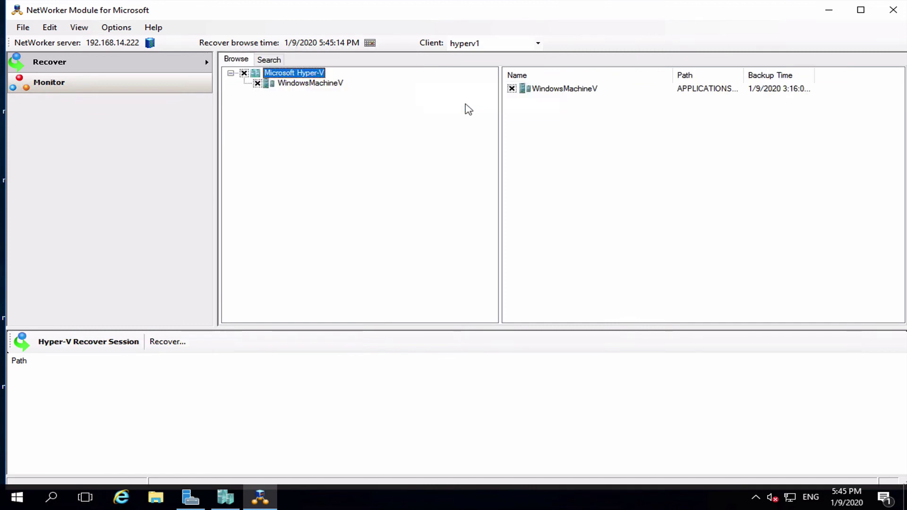
# - Mount WindowsMachineV for browsing at the default mount point location
pyautogui.click(331, 84)
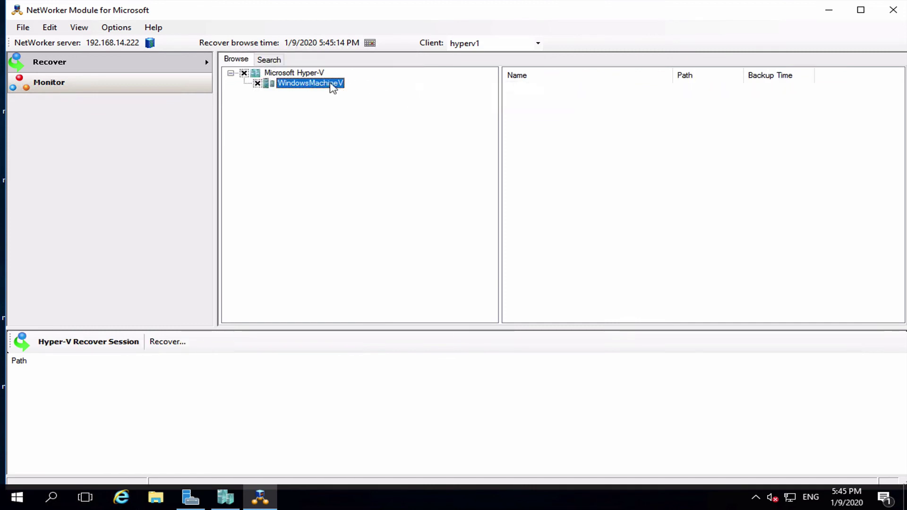
pyautogui.rightClick(330, 85)
pyautogui.click(372, 91)
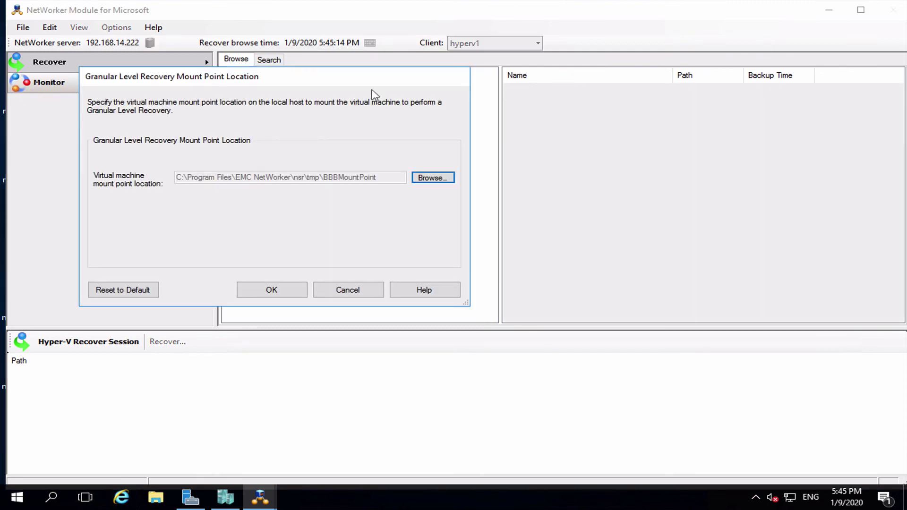
pyautogui.click(281, 289)
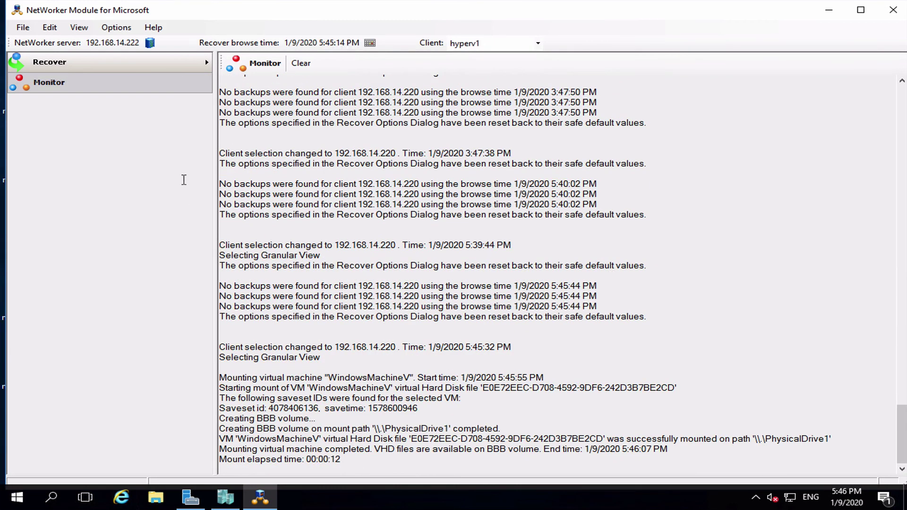
# - Mark the backupthis folder under Users\Administrator\Desktop for recovery
pyautogui.click(183, 61)
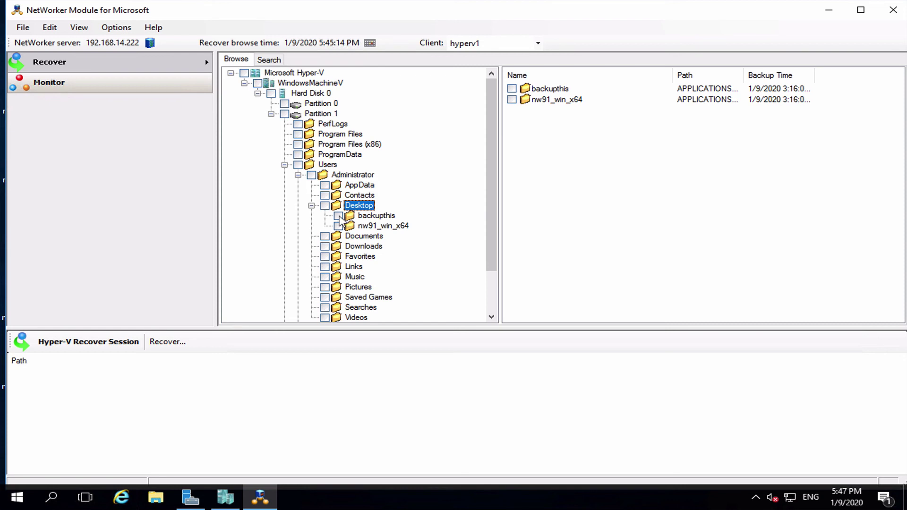
pyautogui.click(338, 216)
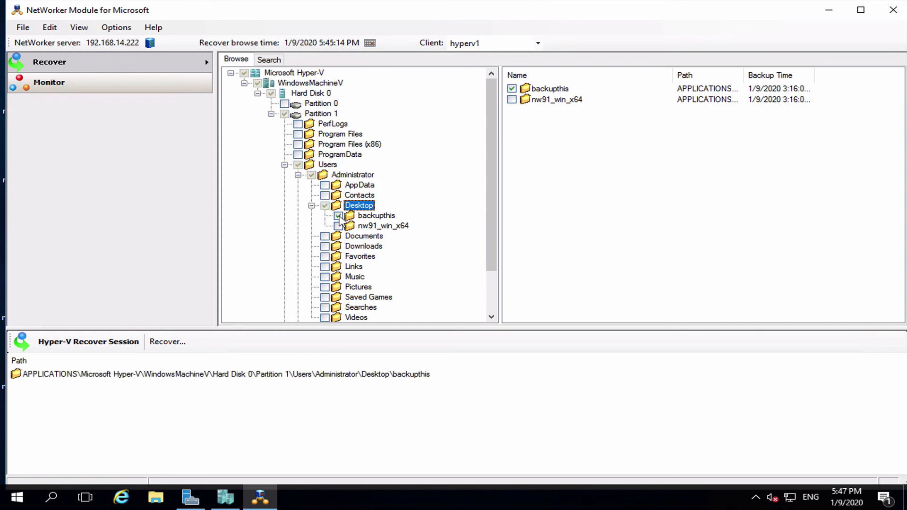
pyautogui.click(374, 216)
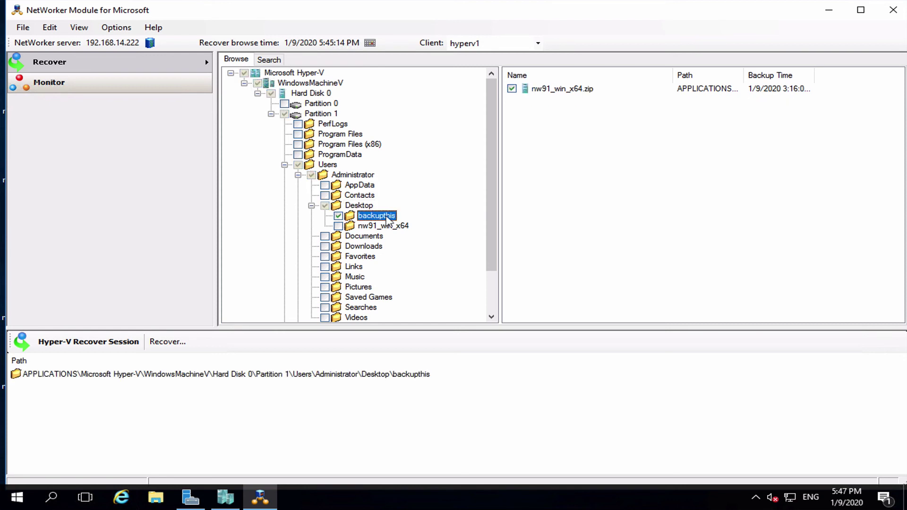
pyautogui.click(166, 343)
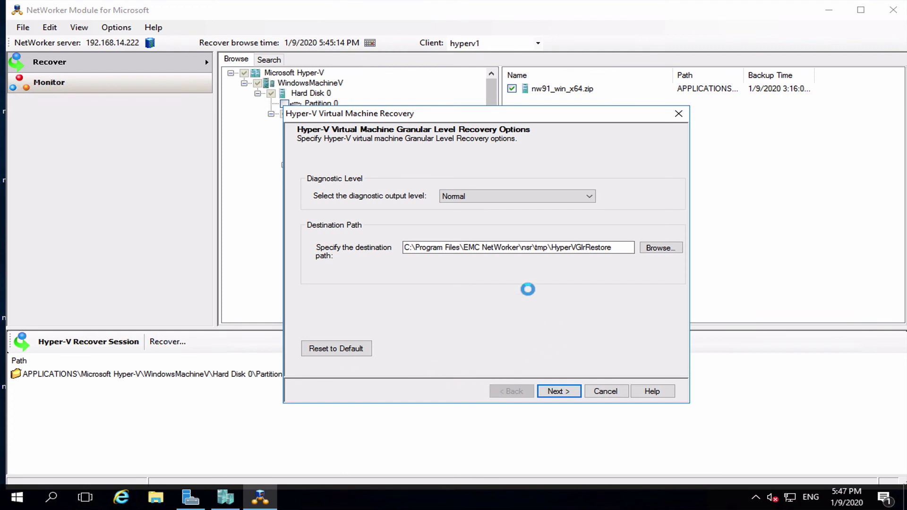
# - Copy the HyperVGlrRestore destination path and start the folder recovery
pyautogui.click(486, 250)
pyautogui.click(615, 247)
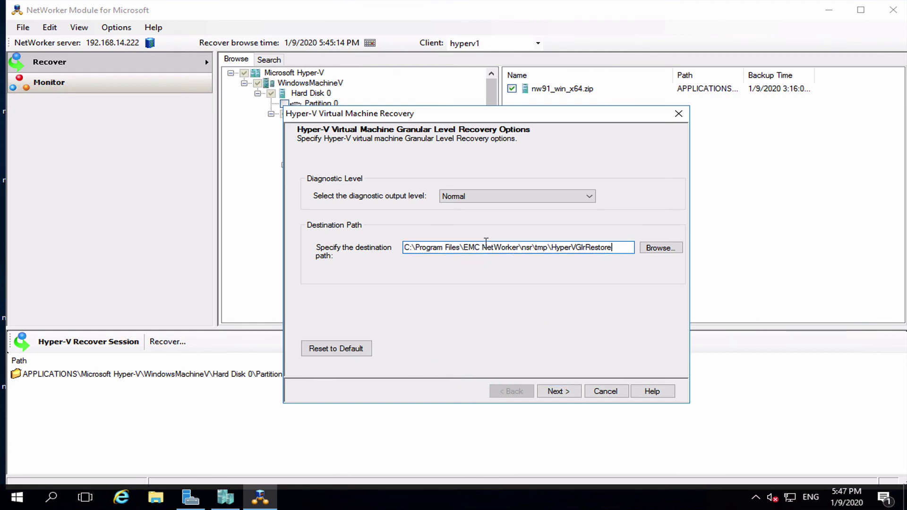
pyautogui.hotkey('ctrl', 'a')
pyautogui.hotkey('ctrl', 'c')
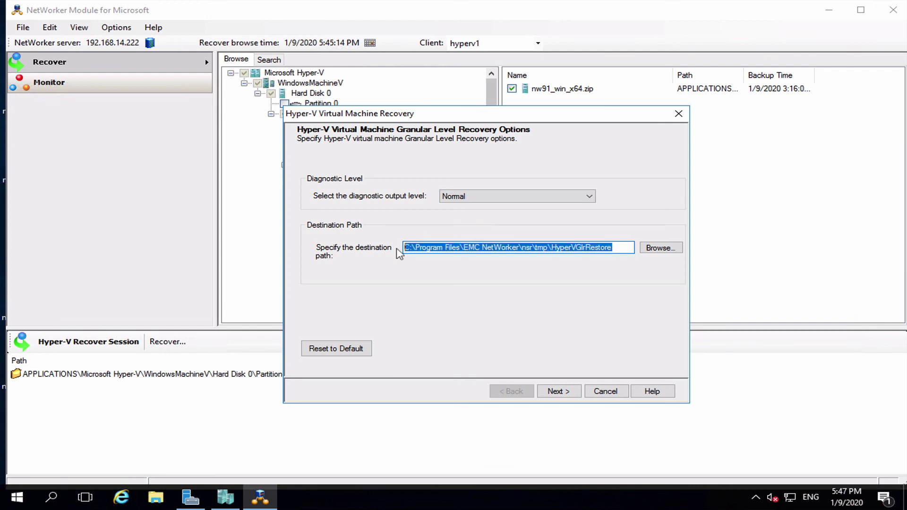
pyautogui.click(558, 391)
pyautogui.click(557, 391)
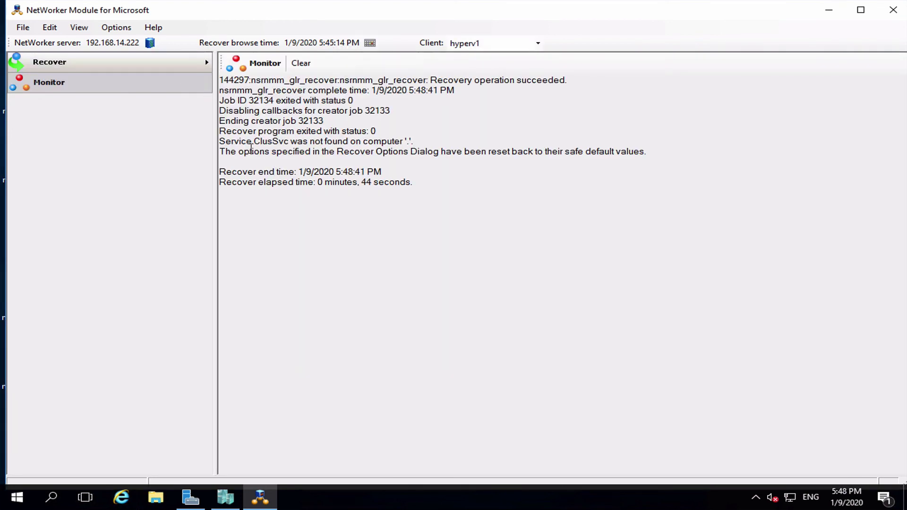
# - Open File Explorer at the pasted HyperVGlrRestore destination path
pyautogui.press('super+d')
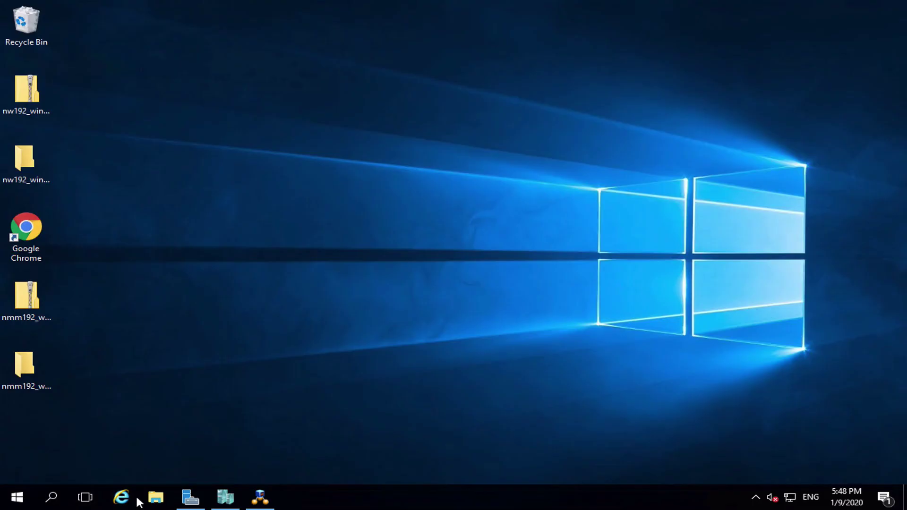
pyautogui.press('super+e')
pyautogui.click(500, 113)
pyautogui.hotkey('ctrl', 'v')
pyautogui.press('Return')
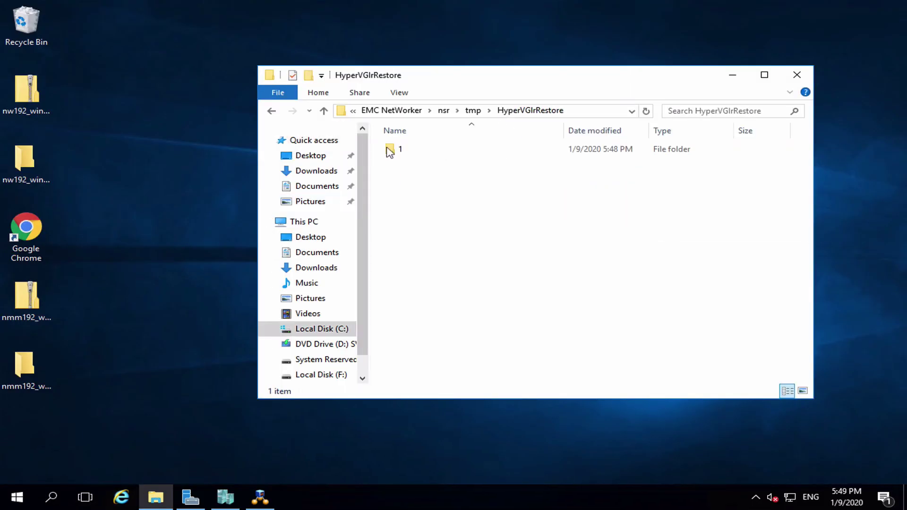
# - Go into 1\1\Users\Administrator\Desktop and copy the recovered backupthis folder
pyautogui.doubleClick(390, 150)
pyautogui.doubleClick(390, 151)
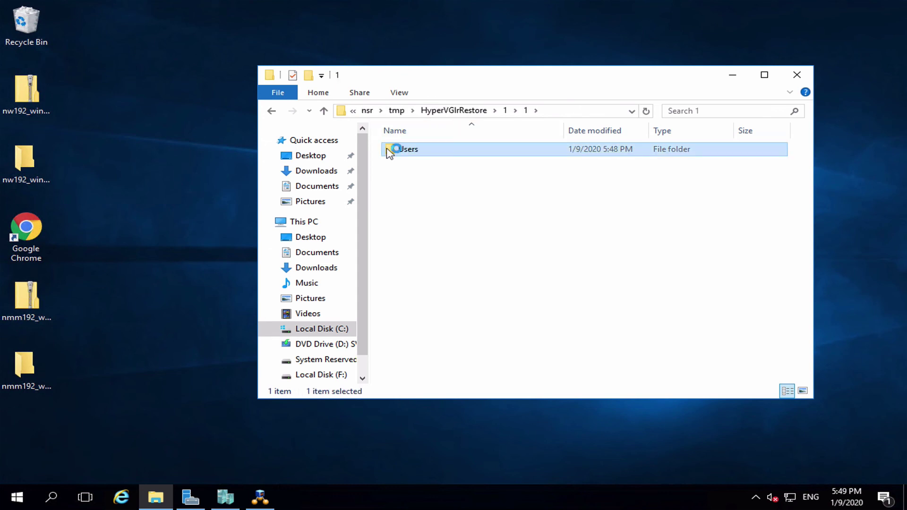
pyautogui.doubleClick(390, 150)
pyautogui.doubleClick(389, 150)
pyautogui.doubleClick(390, 151)
pyautogui.click(395, 150)
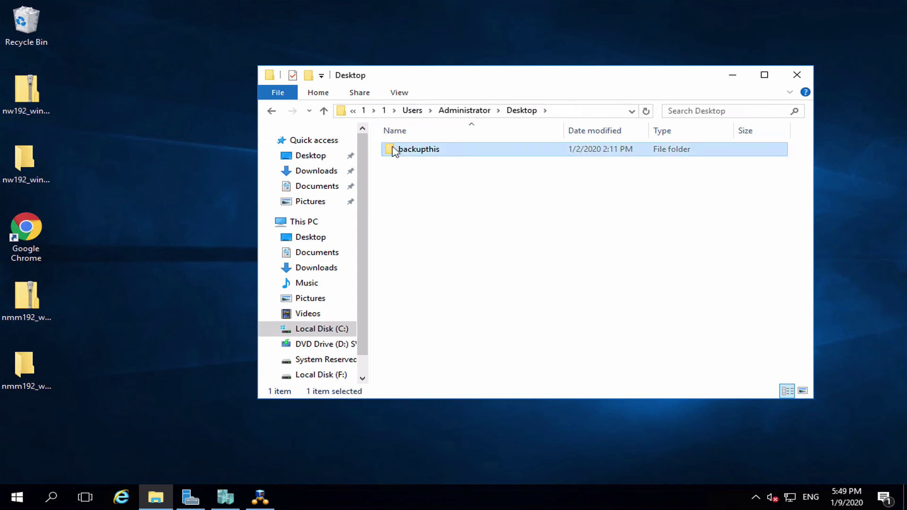
pyautogui.rightClick(393, 149)
pyautogui.click(432, 308)
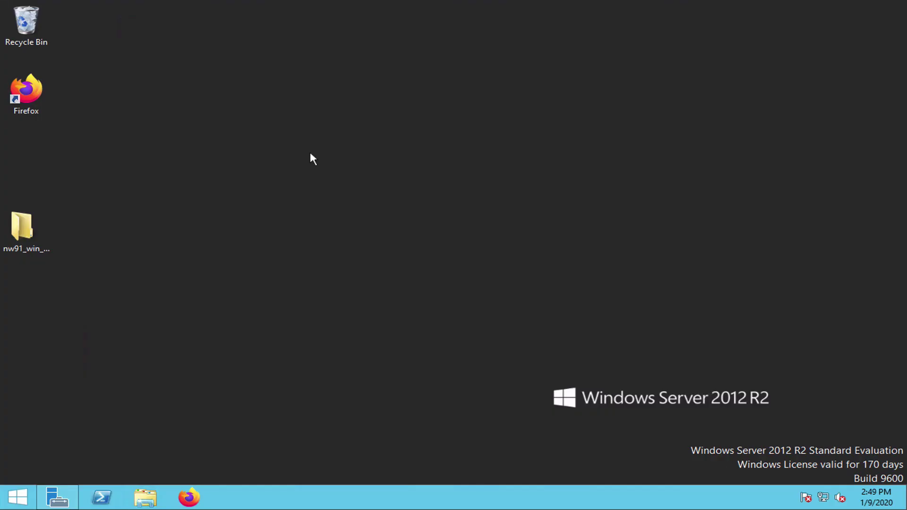
# - Paste the backupthis folder onto the Windows Server 2012 R2 desktop
pyautogui.rightClick(309, 151)
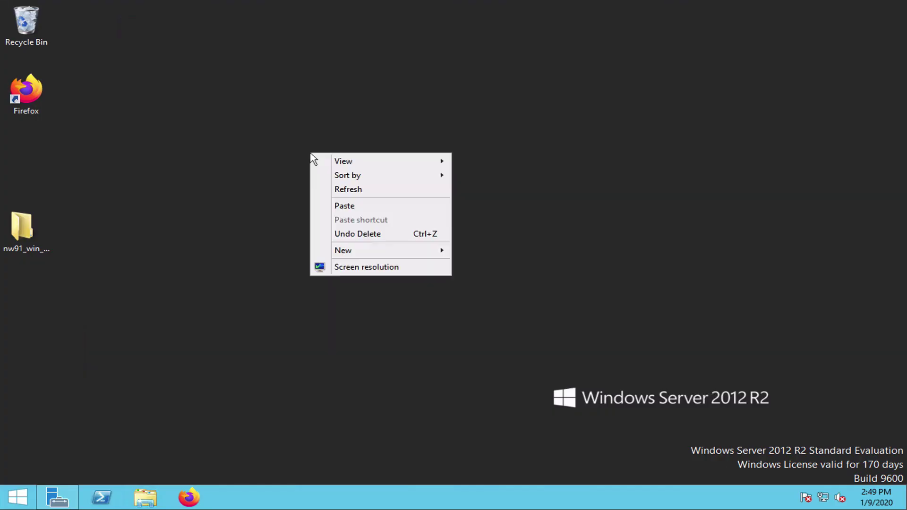
pyautogui.click(356, 205)
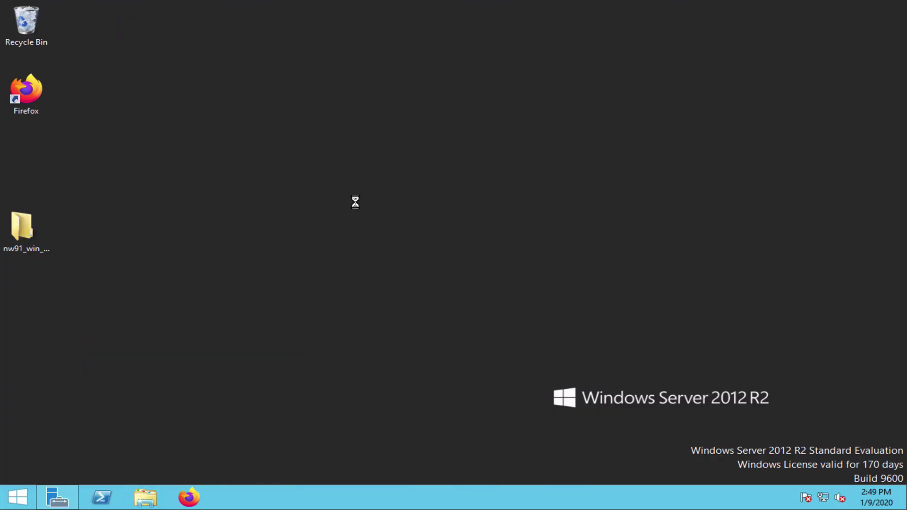